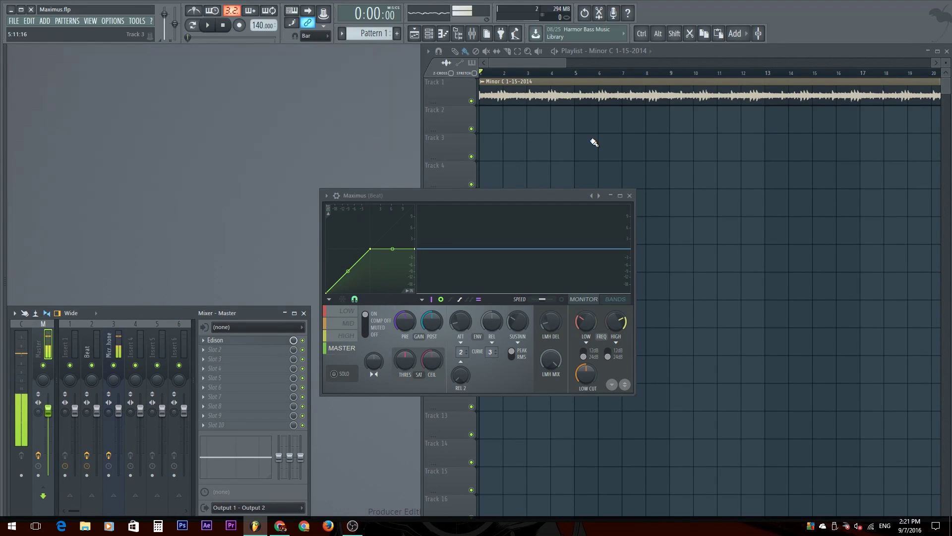
# Bring the playlist forward, then move the Beat insert's Maximus window back on top into clear view.
pyautogui.click(948, 96)
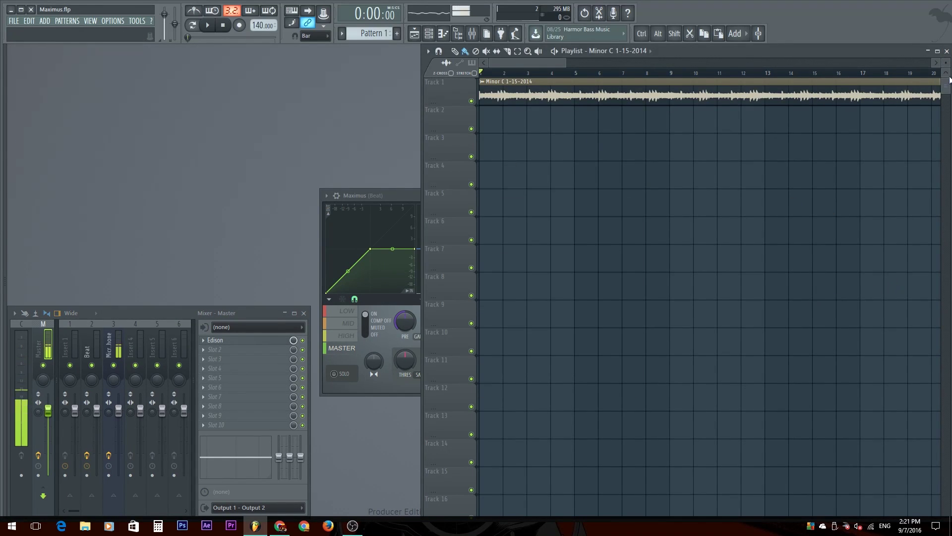
pyautogui.scroll(3, 948, 78)
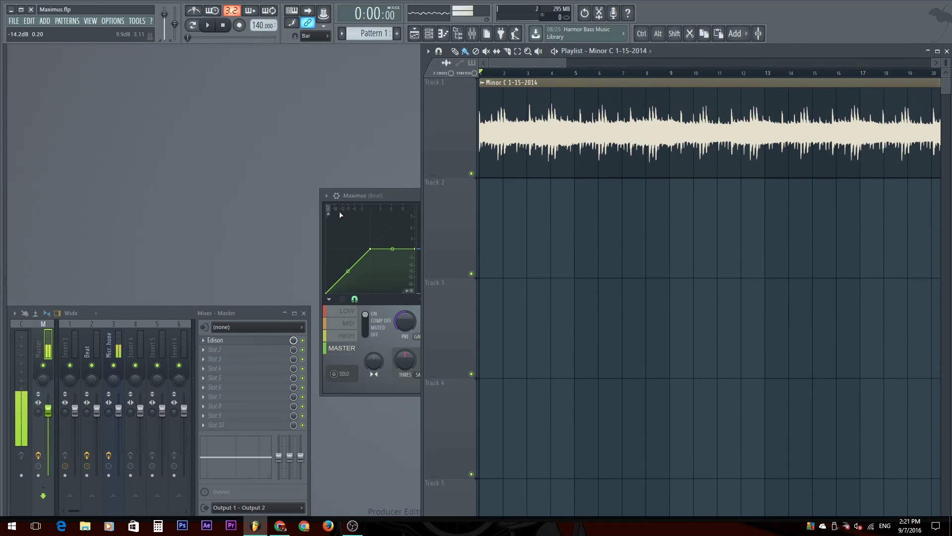
pyautogui.moveTo(399, 195); pyautogui.dragTo(426, 224)
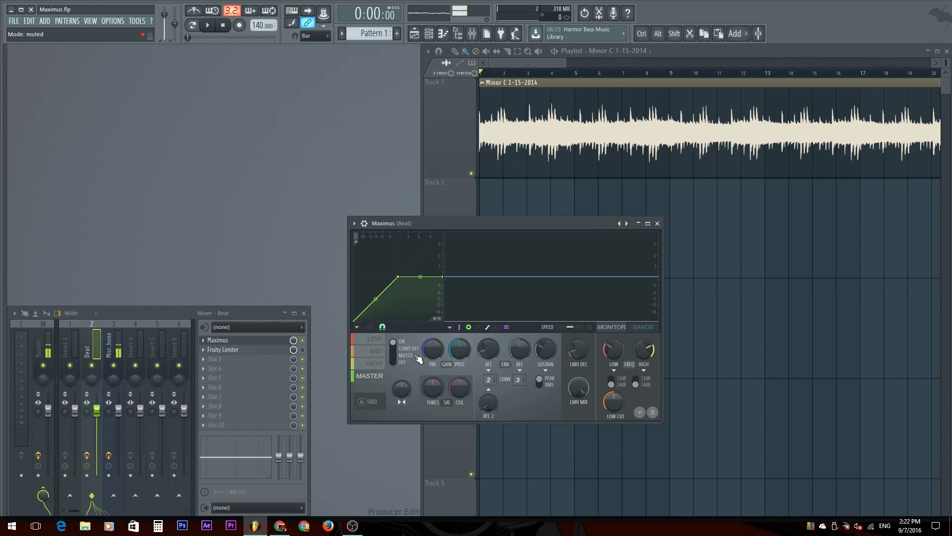
pyautogui.moveTo(392, 224); pyautogui.dragTo(94, 63)
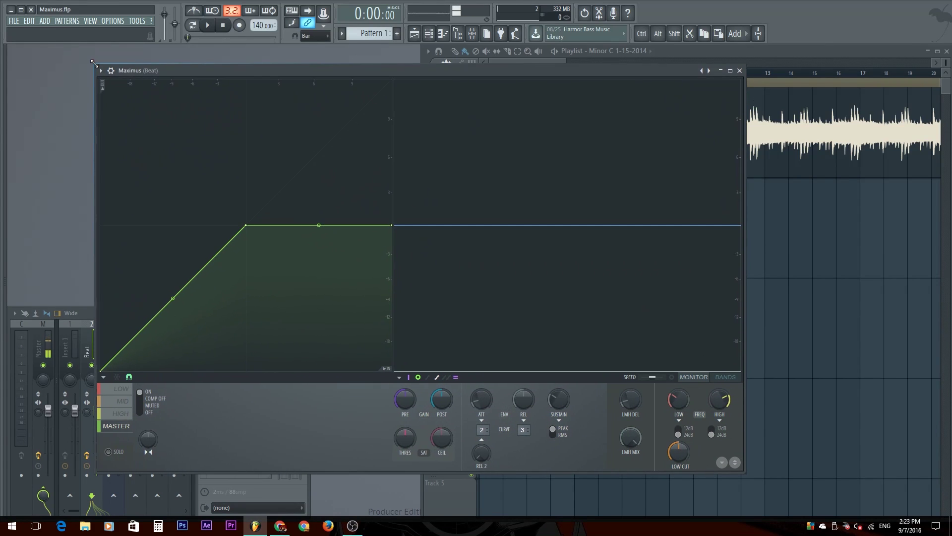
pyautogui.moveTo(313, 73)
pyautogui.mouseDown()
pyautogui.moveTo(317, 53)
pyautogui.moveTo(310, 67)
pyautogui.mouseUp()
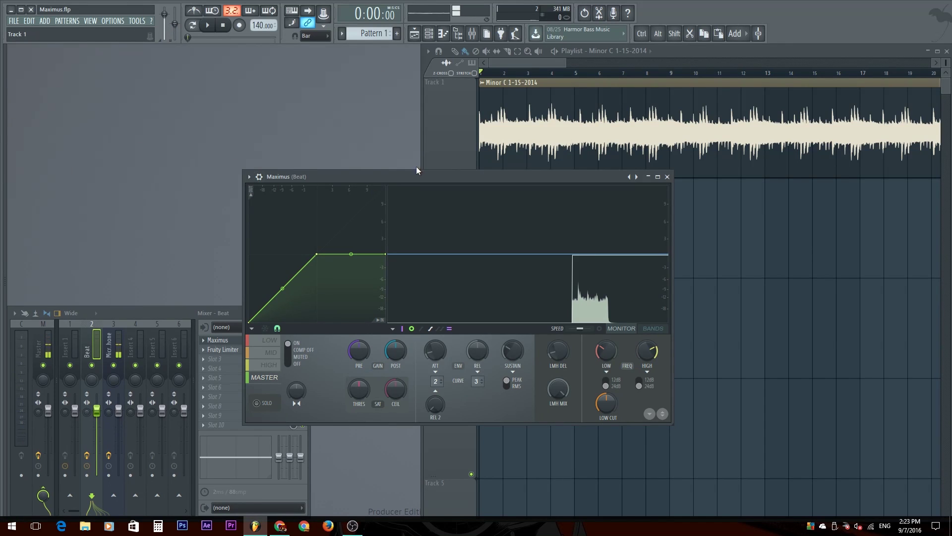
pyautogui.moveTo(406, 172); pyautogui.dragTo(386, 175)
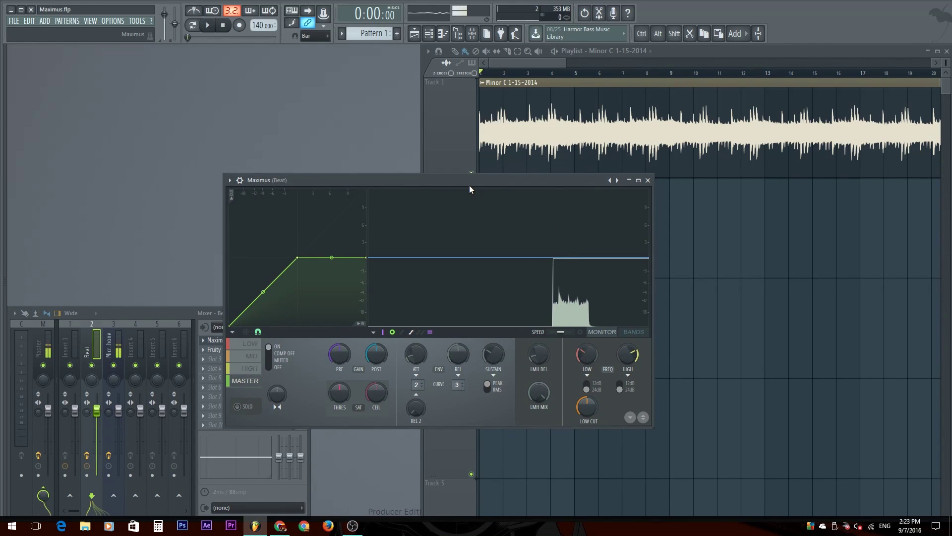
# Play and stop the beat through Maximus, then shift the frozen Maximus window up and right.
pyautogui.press('space')
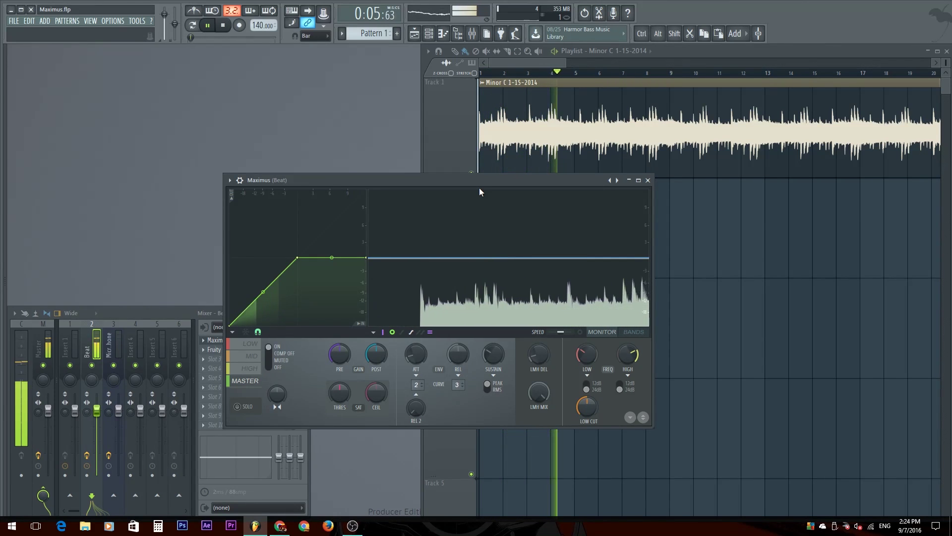
pyautogui.press('space')
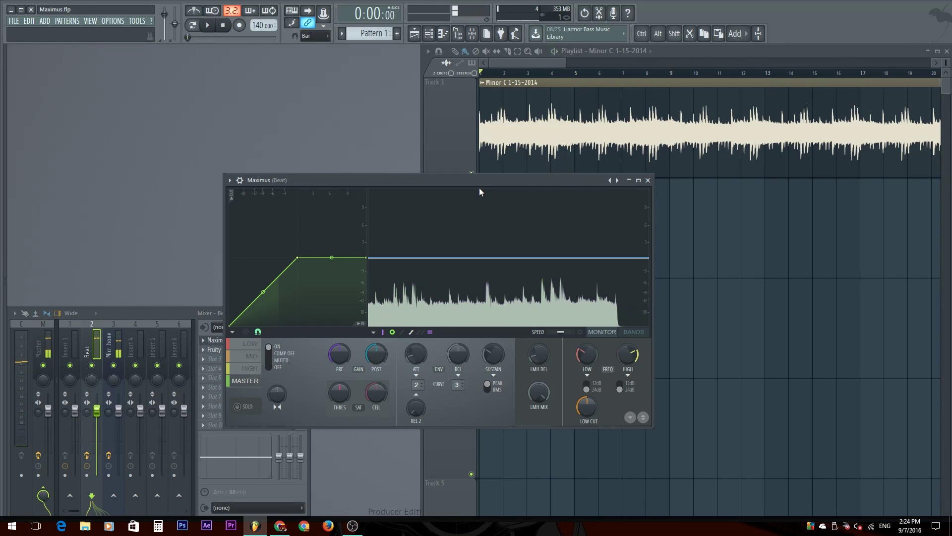
pyautogui.moveTo(527, 251)
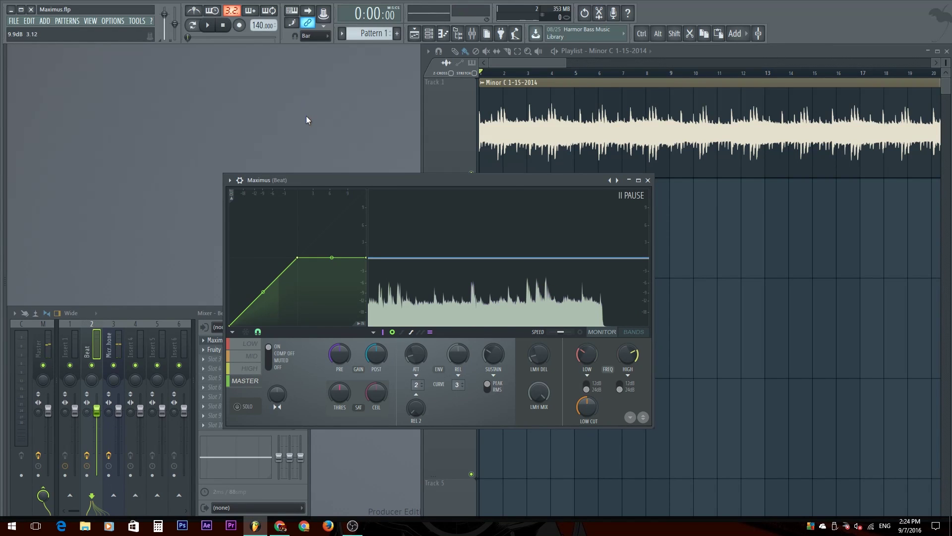
pyautogui.moveTo(405, 180); pyautogui.dragTo(445, 159)
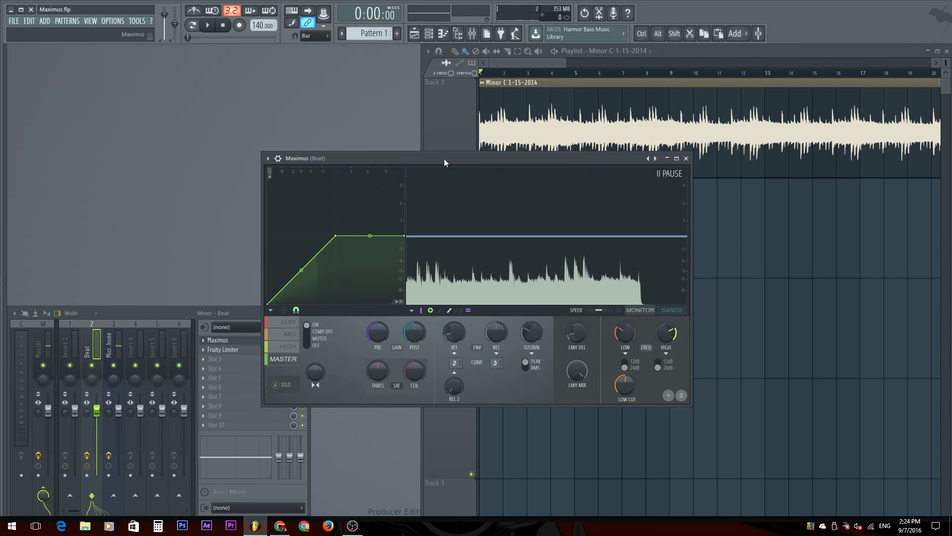
# Compare the High, Mid, Low and Master bands, settle on Low, and show the band split.
pyautogui.click(295, 347)
pyautogui.click(295, 335)
pyautogui.click(295, 323)
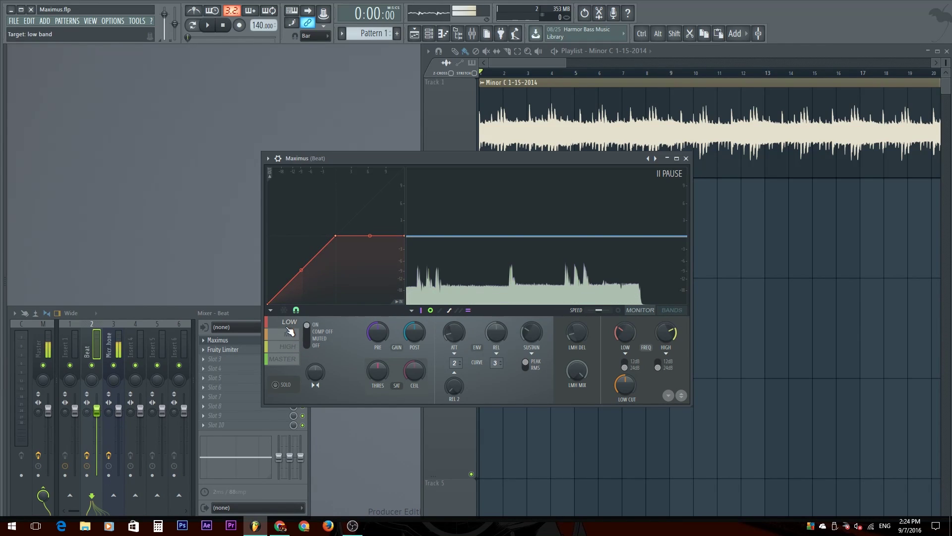
pyautogui.click(282, 359)
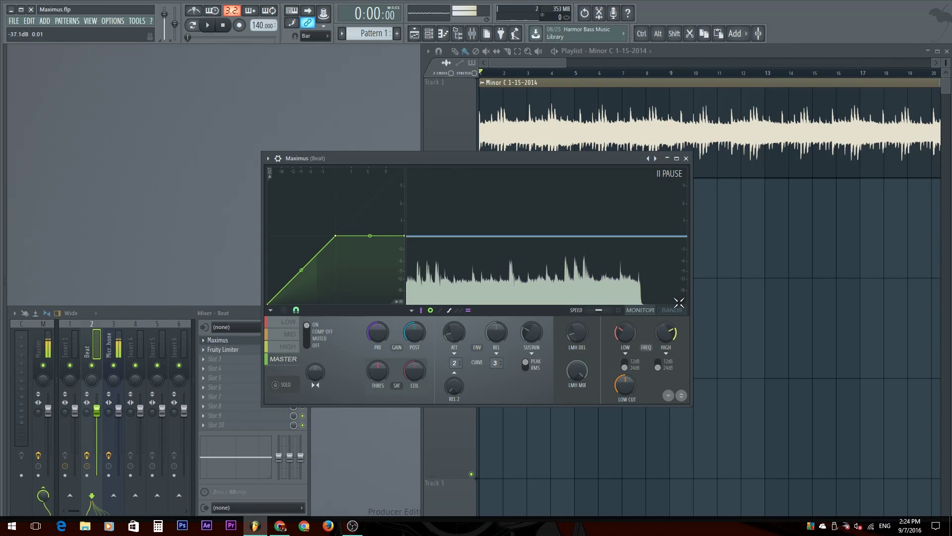
pyautogui.click(289, 322)
pyautogui.click(287, 347)
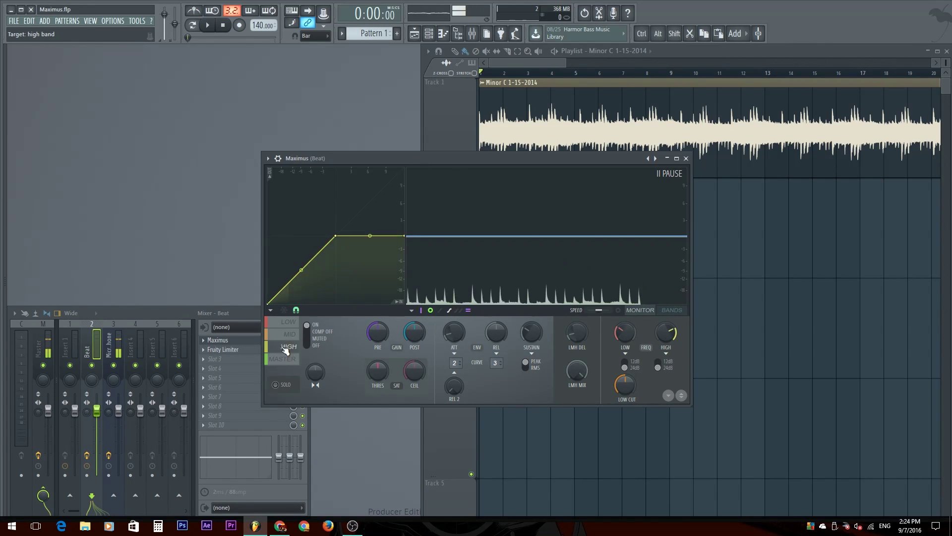
pyautogui.click(292, 322)
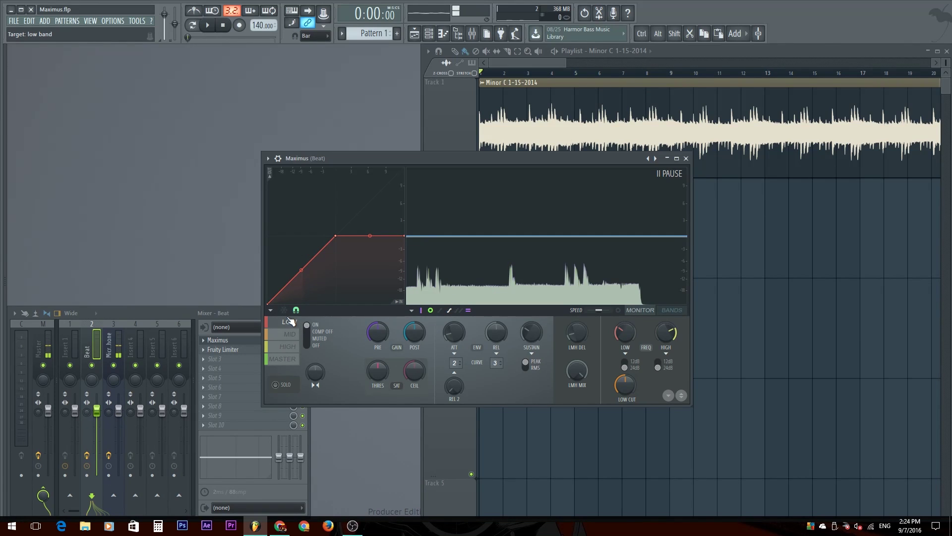
pyautogui.click(291, 334)
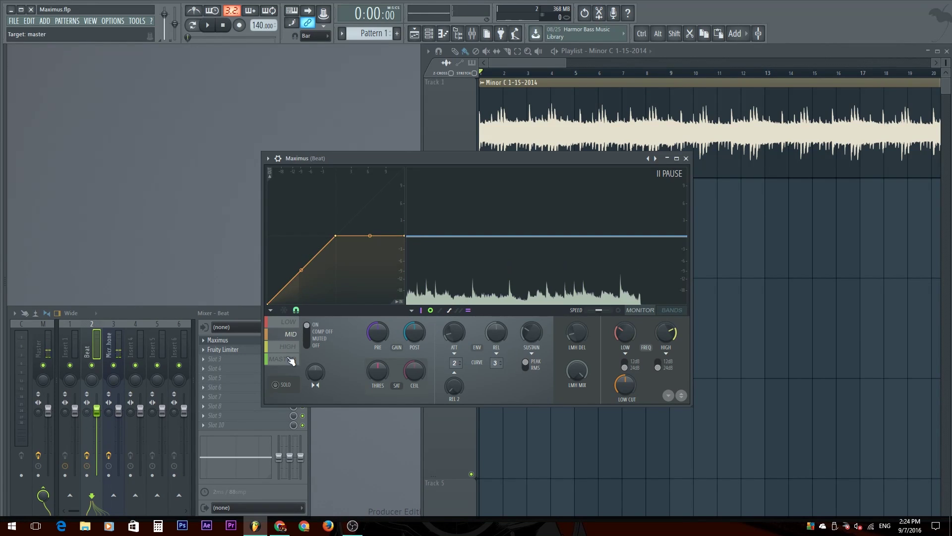
pyautogui.click(289, 322)
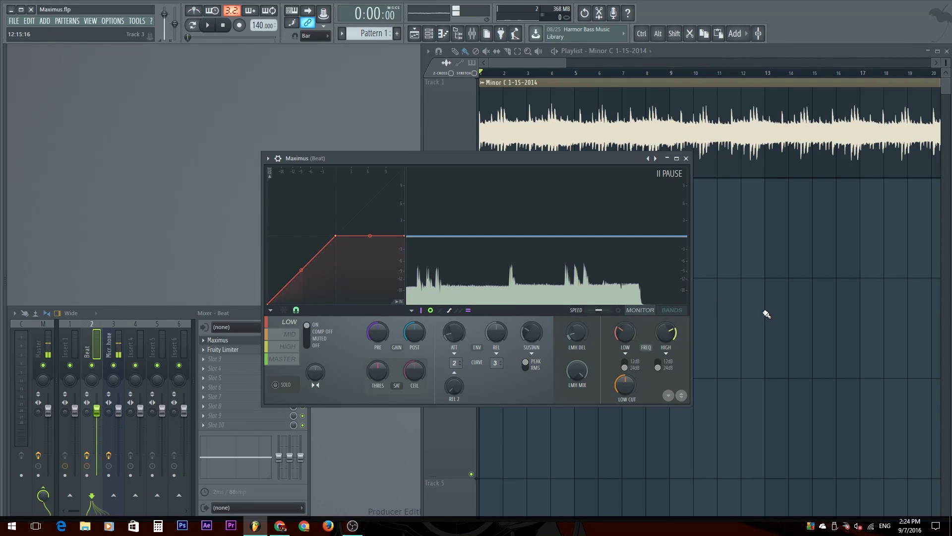
pyautogui.click(672, 310)
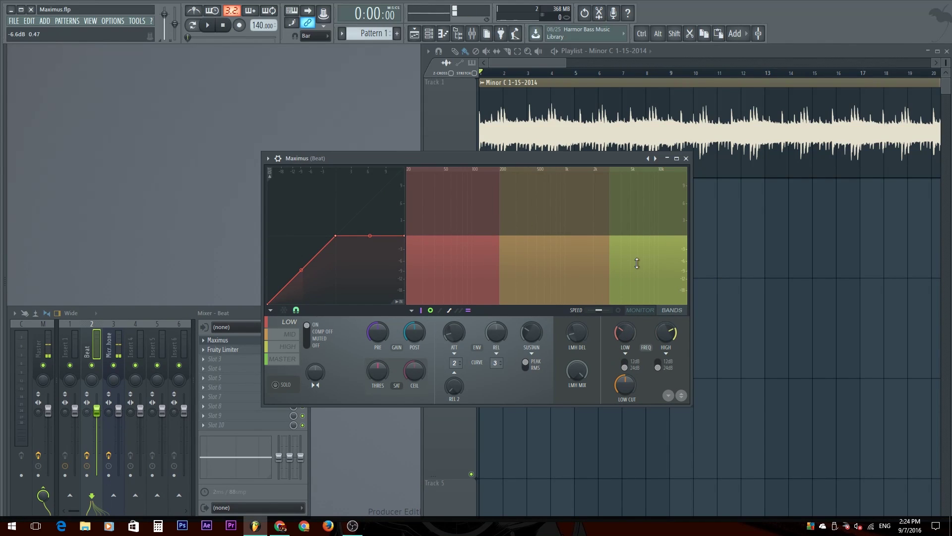
# Lower the high-band crossover to about 2154 Hz and switch back to the monitor display.
pyautogui.moveTo(666, 332); pyautogui.dragTo(625, 343)
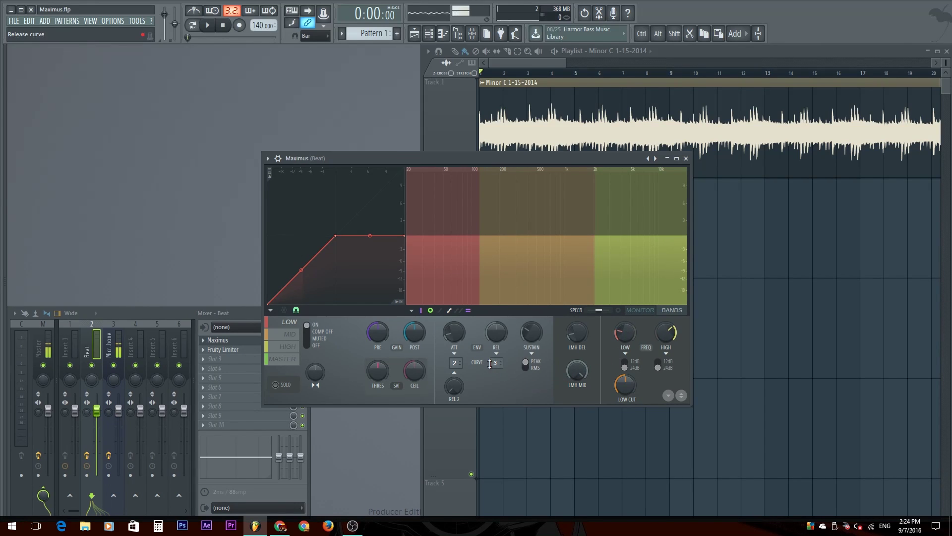
pyautogui.click(649, 311)
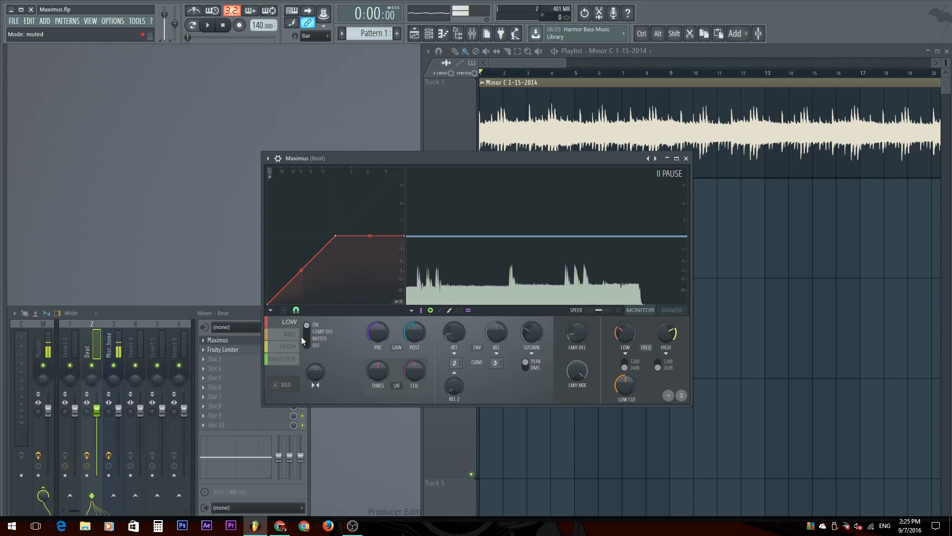
# Reselect the Low band, unfreeze the monitor, solo the low band and start playback.
pyautogui.click(282, 359)
pyautogui.click(289, 321)
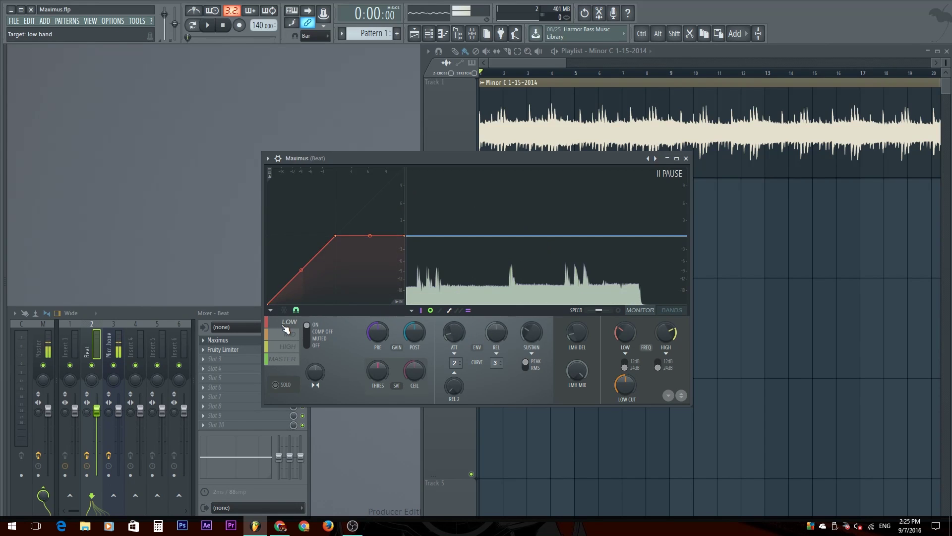
pyautogui.click(581, 217)
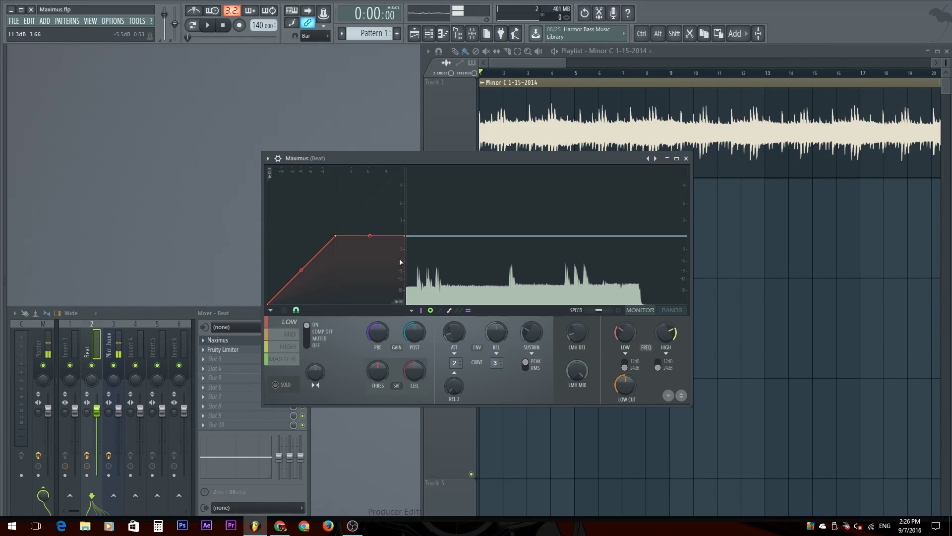
pyautogui.click(277, 385)
pyautogui.click(210, 26)
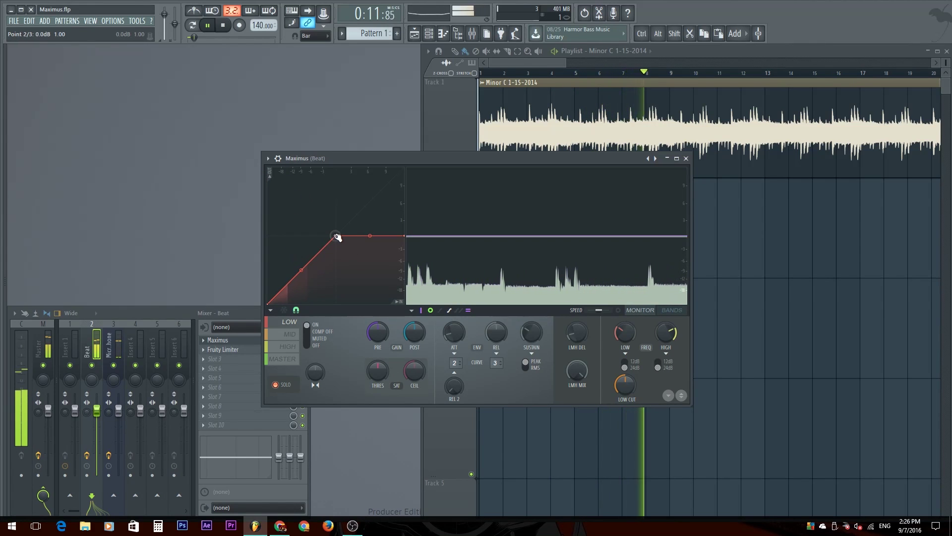
# Lower the low-band curve's top points, add a slope point at -14.2 dB, then raise it to -11.2 dB.
pyautogui.moveTo(336, 237); pyautogui.dragTo(335, 249)
pyautogui.moveTo(404, 236); pyautogui.dragTo(405, 250)
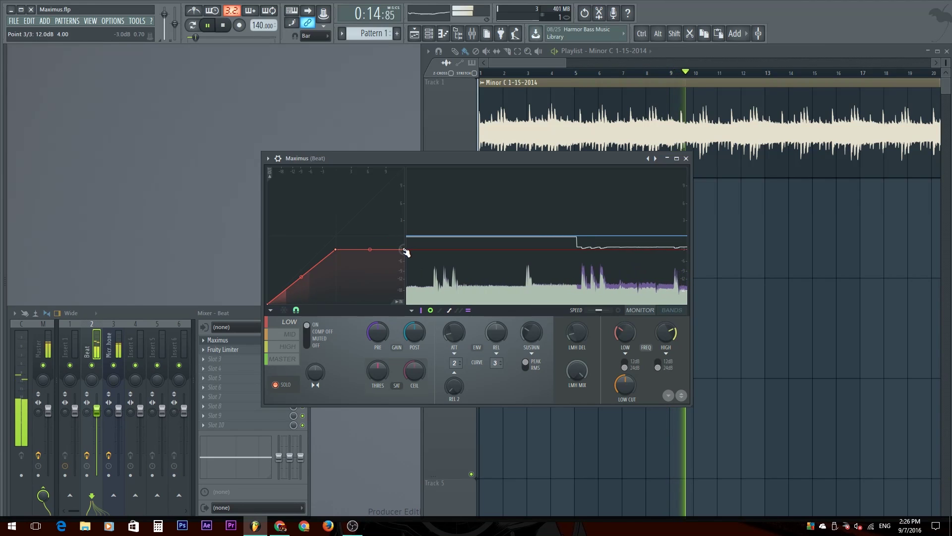
pyautogui.rightClick(316, 264)
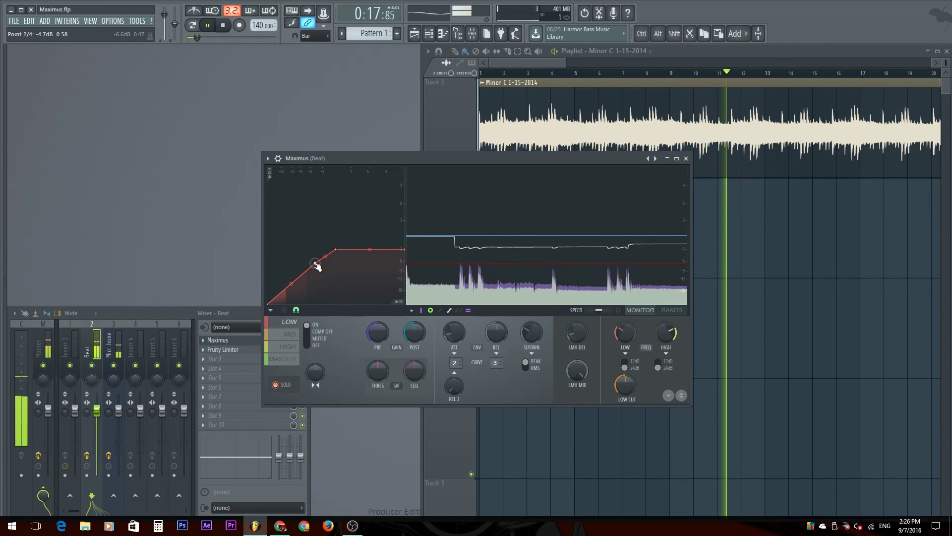
pyautogui.moveTo(316, 265); pyautogui.dragTo(297, 279)
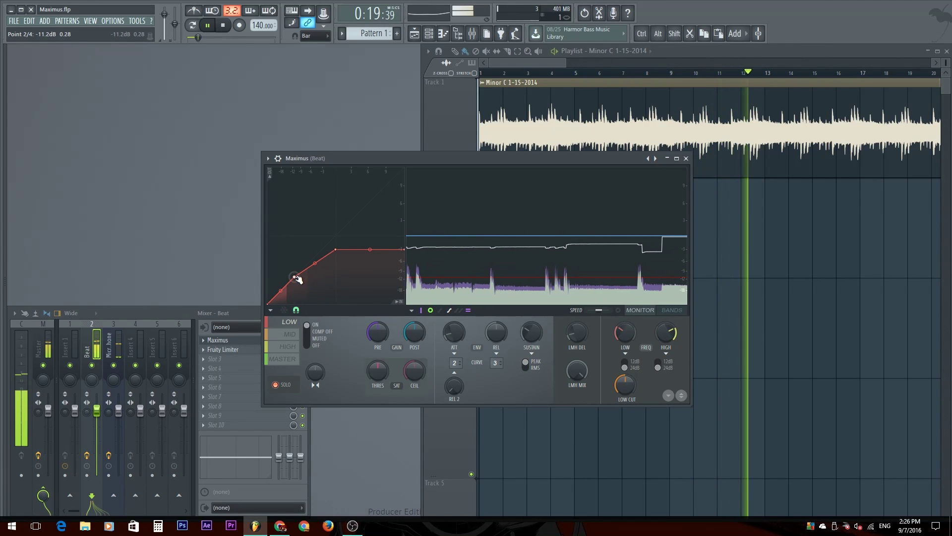
pyautogui.moveTo(294, 276); pyautogui.dragTo(291, 285)
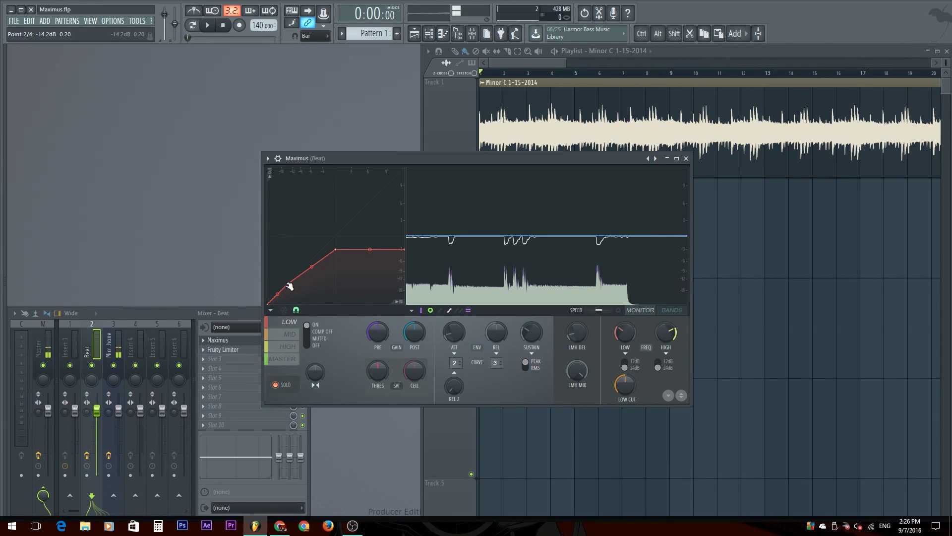
pyautogui.moveTo(290, 286); pyautogui.dragTo(297, 276)
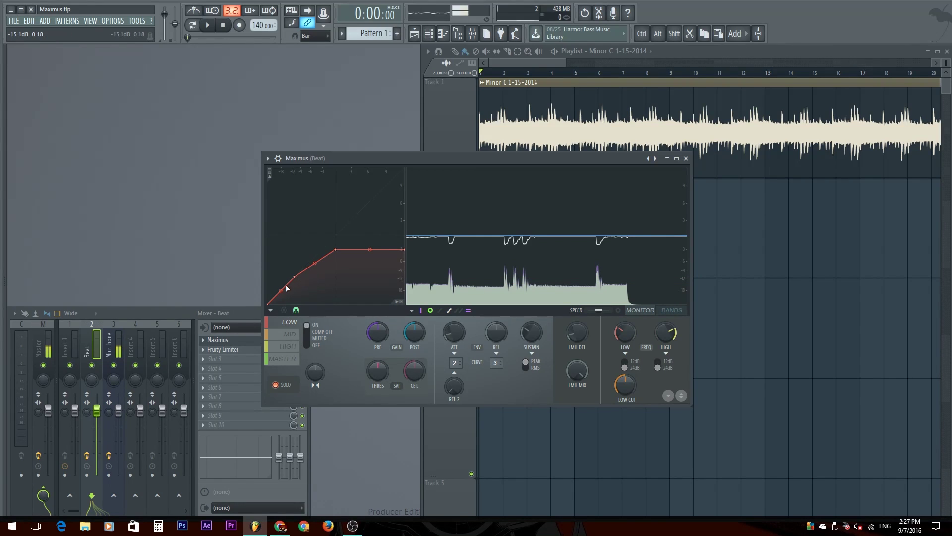
# Return point 2 to -14.2 dB, lower point 3 with Alt fine control, then set point 2 to -18.2 dB.
pyautogui.moveTo(296, 276); pyautogui.dragTo(288, 285)
pyautogui.moveTo(337, 251); pyautogui.dragTo(335, 278)
pyautogui.press('alt')
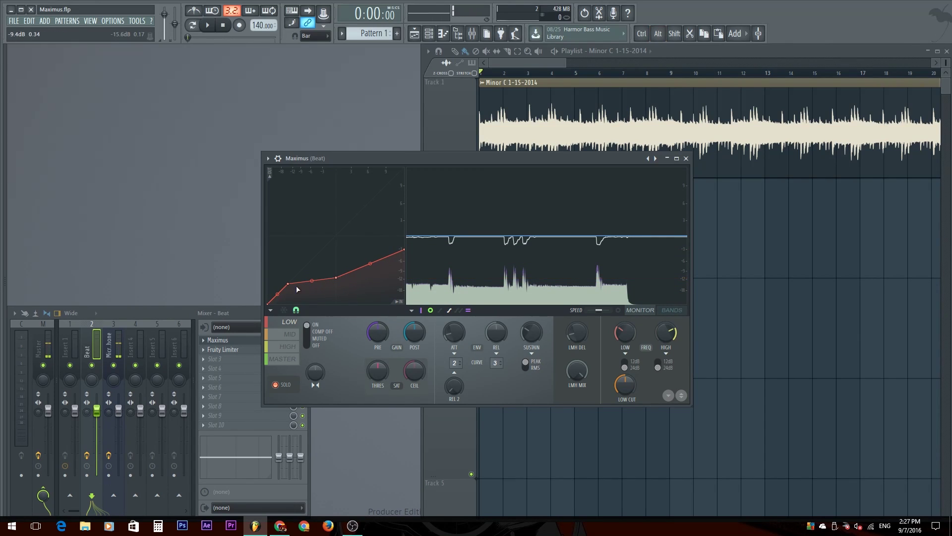
pyautogui.moveTo(289, 285)
pyautogui.mouseDown()
pyautogui.moveTo(283, 293)
pyautogui.moveTo(288, 284)
pyautogui.mouseUp()
# Preview the beat, raise the curve's third point, and lower its right end point to about -6.6 dB.
pyautogui.press('space')
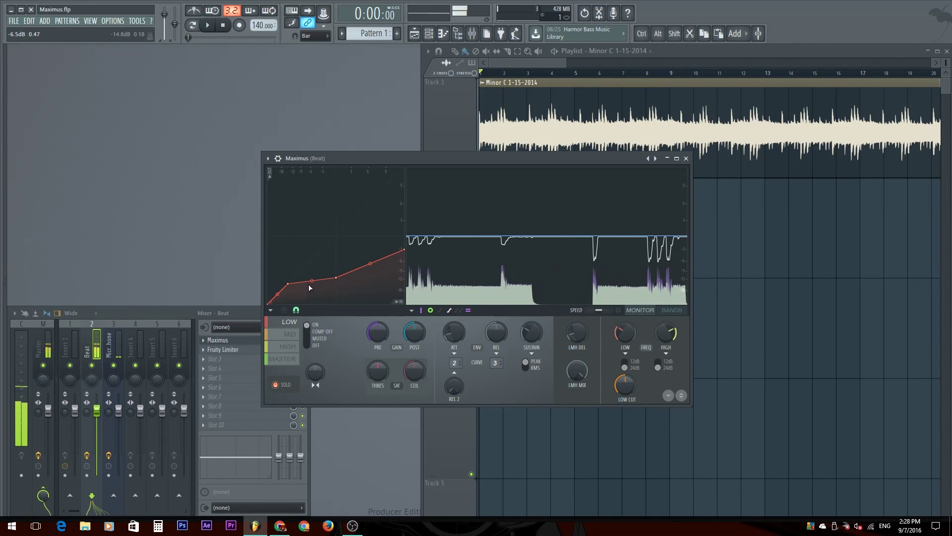
pyautogui.press('space')
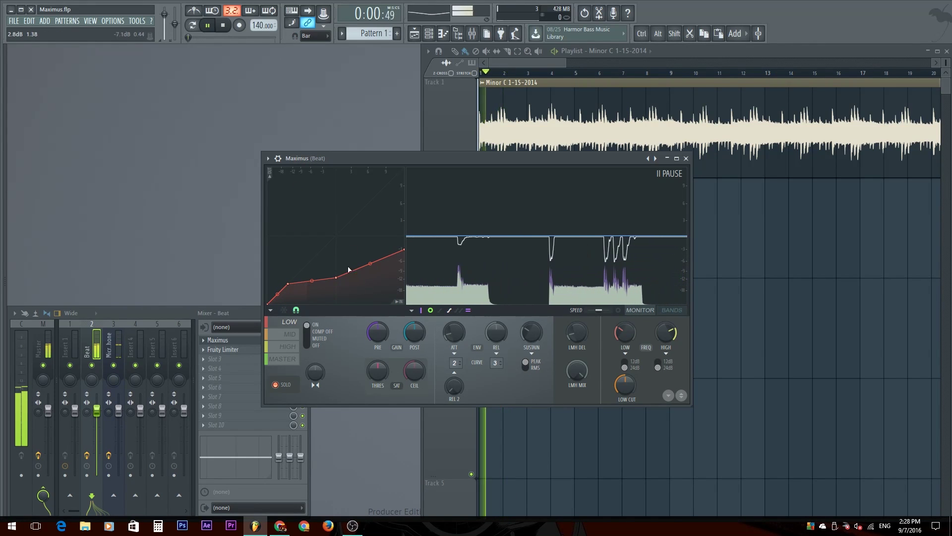
pyautogui.press('space')
pyautogui.press('space')
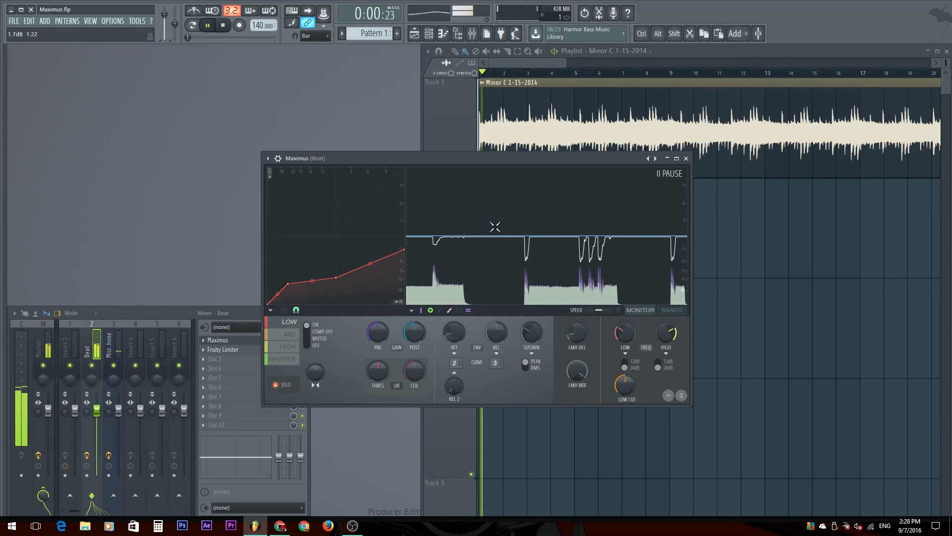
pyautogui.press('space')
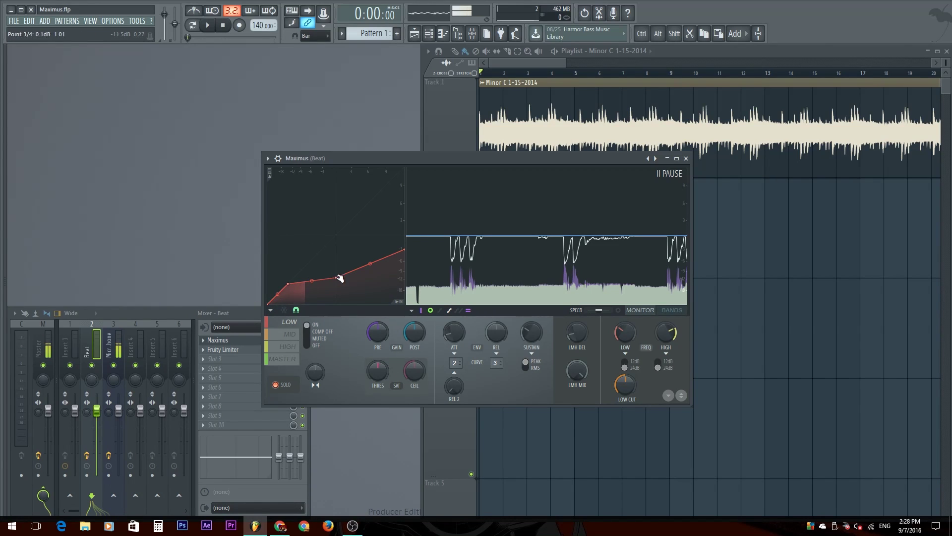
pyautogui.moveTo(337, 276)
pyautogui.mouseDown()
pyautogui.moveTo(336, 236)
pyautogui.moveTo(336, 276)
pyautogui.moveTo(338, 264)
pyautogui.mouseUp()
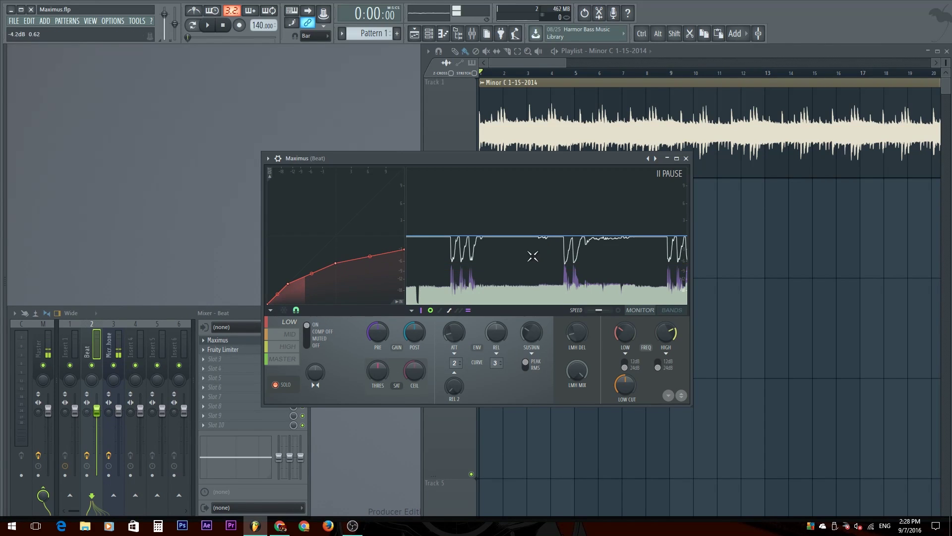
pyautogui.moveTo(407, 250); pyautogui.dragTo(419, 235)
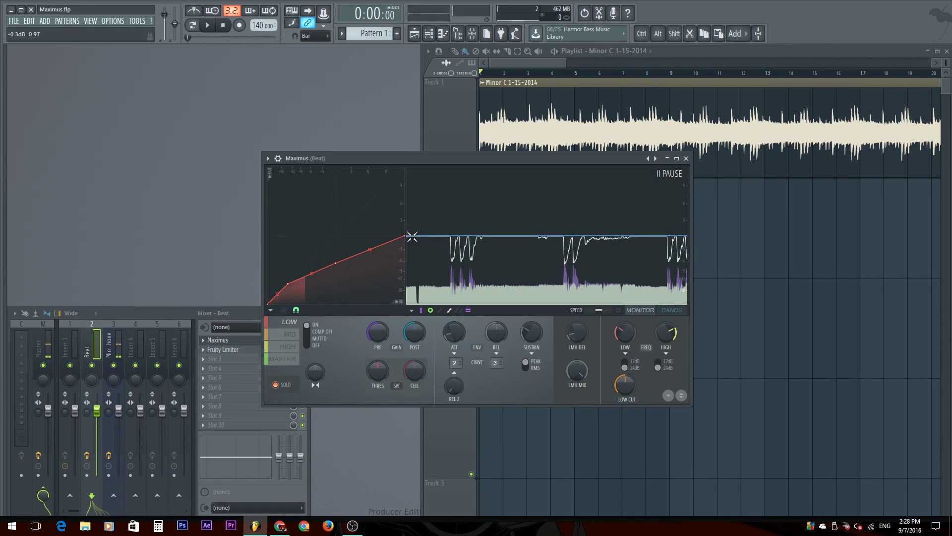
pyautogui.moveTo(405, 239); pyautogui.dragTo(402, 265)
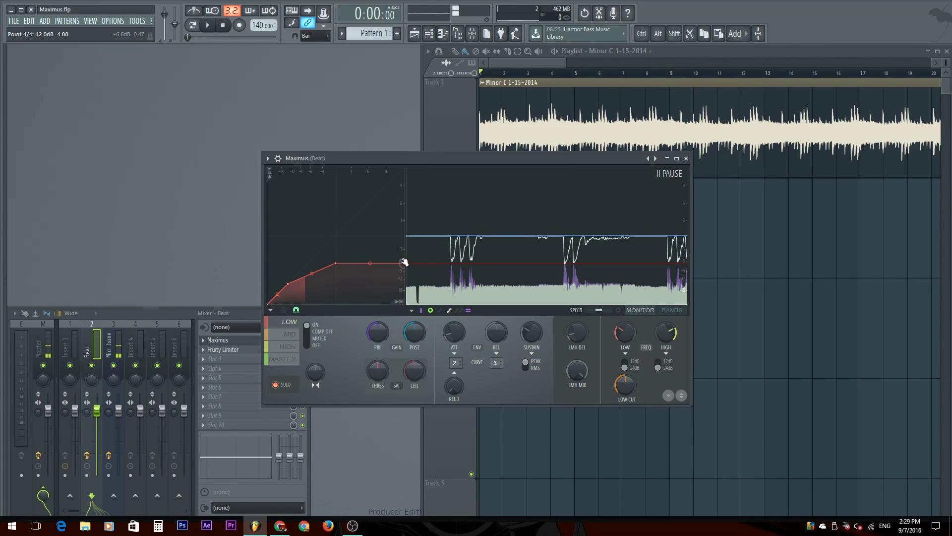
# Put the curve's top end back at 0 dB and toggle the band output peaks off and on.
pyautogui.moveTo(402, 263); pyautogui.dragTo(404, 236)
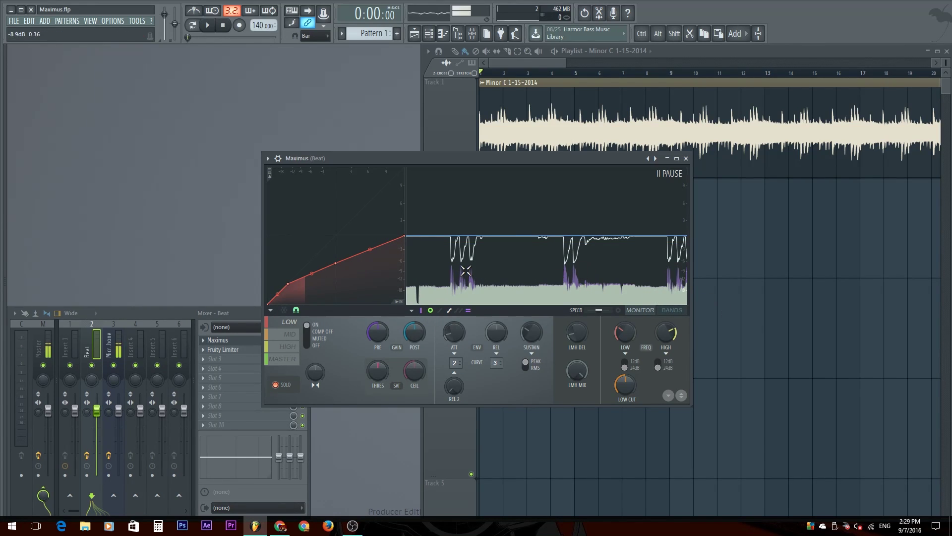
pyautogui.click(452, 311)
pyautogui.click(451, 311)
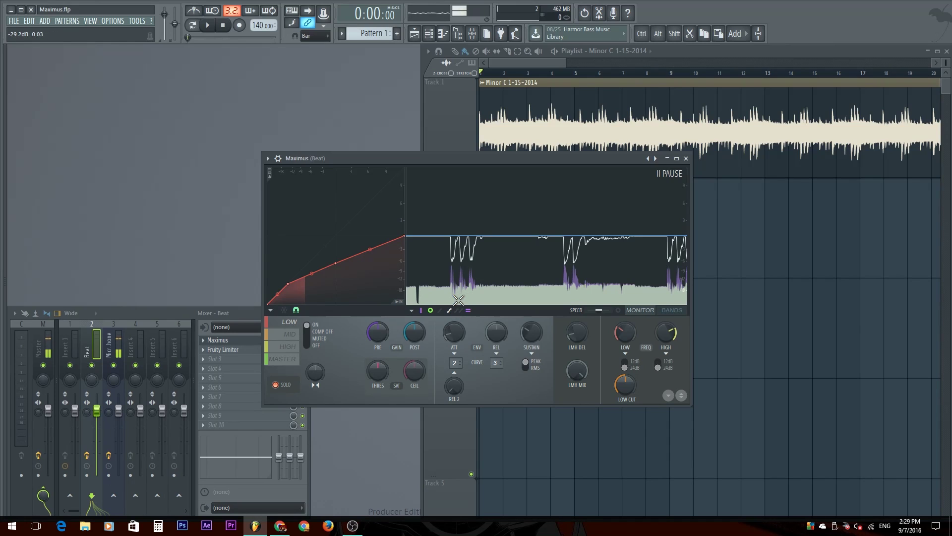
pyautogui.click(430, 310)
pyautogui.click(430, 311)
pyautogui.click(430, 311)
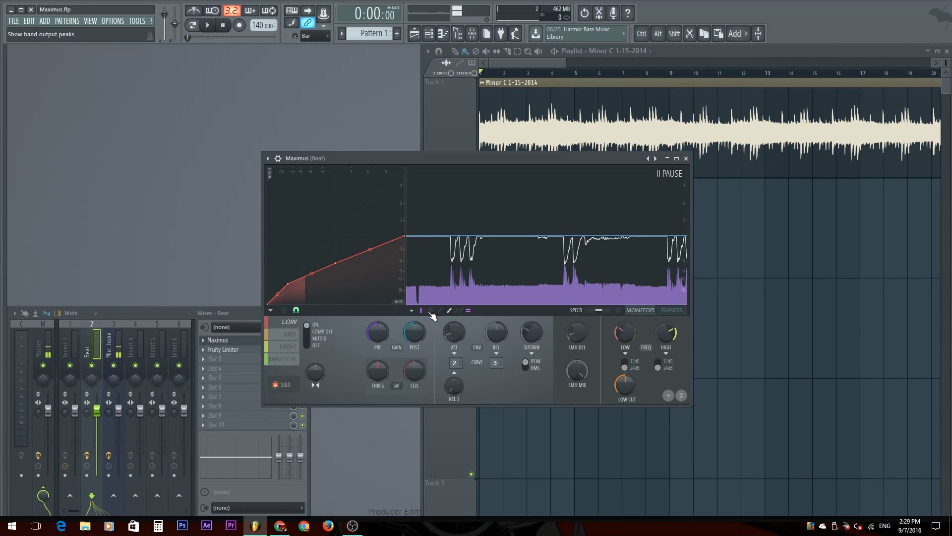
pyautogui.click(430, 311)
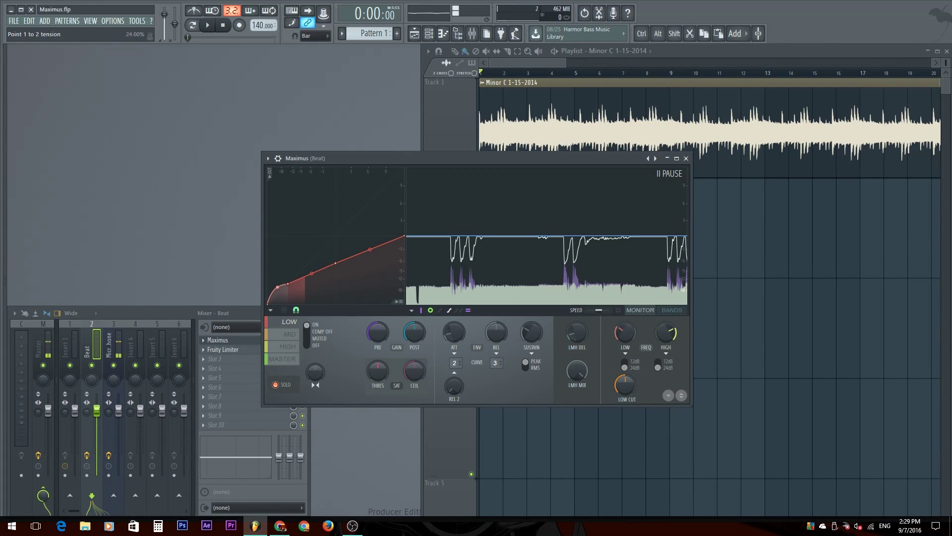
# Bow the first curve segment upward to 31.5% tension and audition the beat.
pyautogui.moveTo(277, 287); pyautogui.dragTo(278, 298)
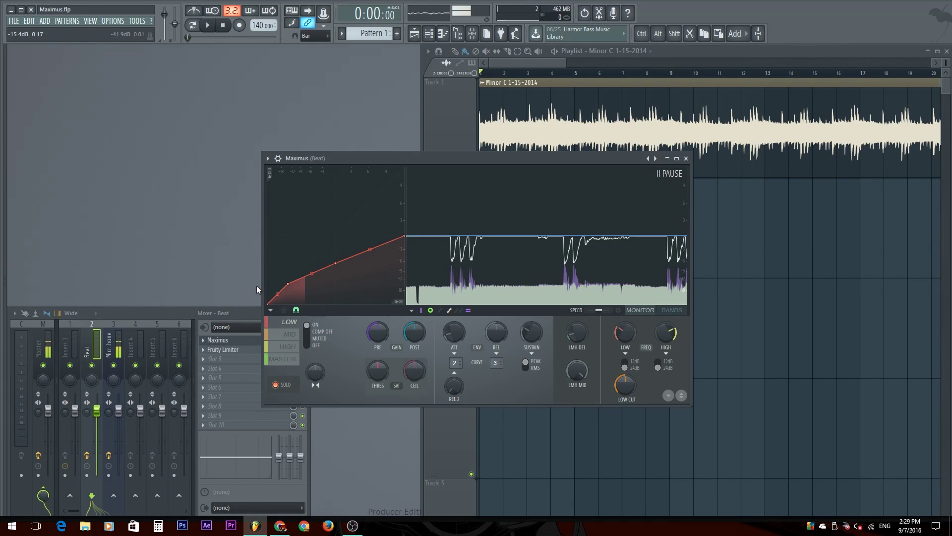
pyautogui.moveTo(278, 295); pyautogui.dragTo(277, 268)
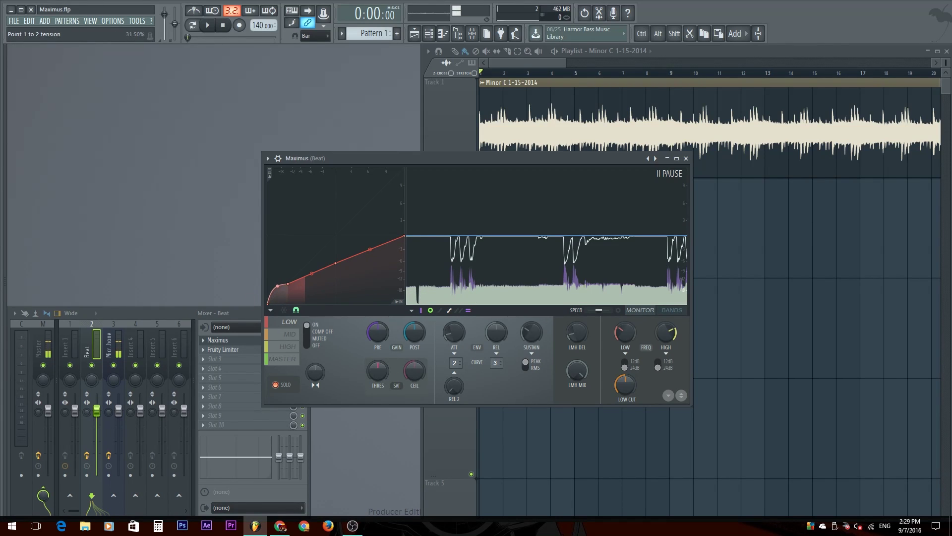
pyautogui.press('space')
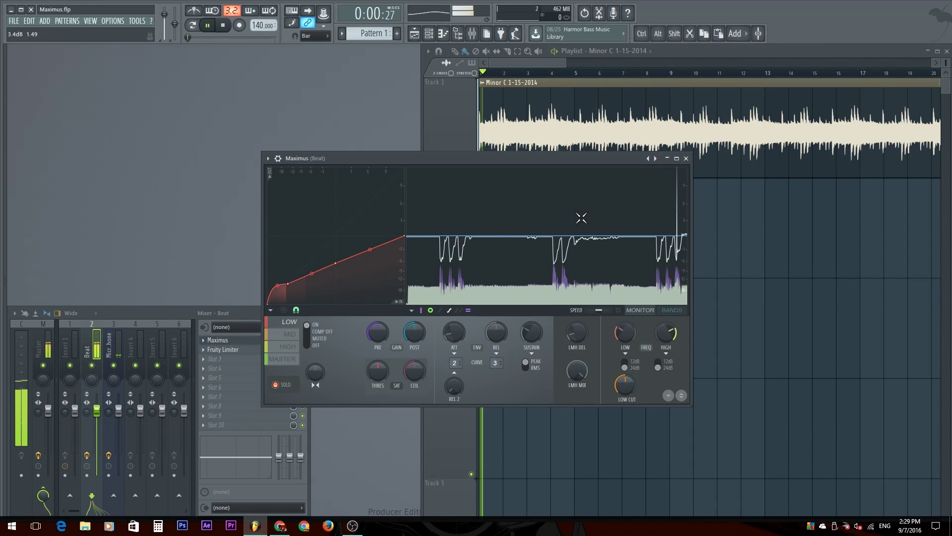
pyautogui.press('space')
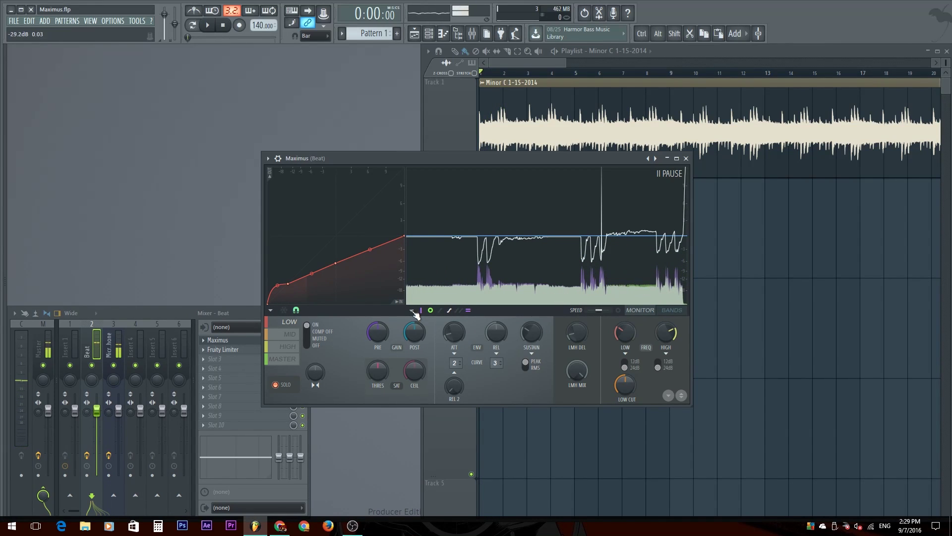
# Raise the upper node, straighten the lower segment, delete a lower point, audition, then undo to the multi-point curve.
pyautogui.moveTo(335, 263); pyautogui.dragTo(336, 237)
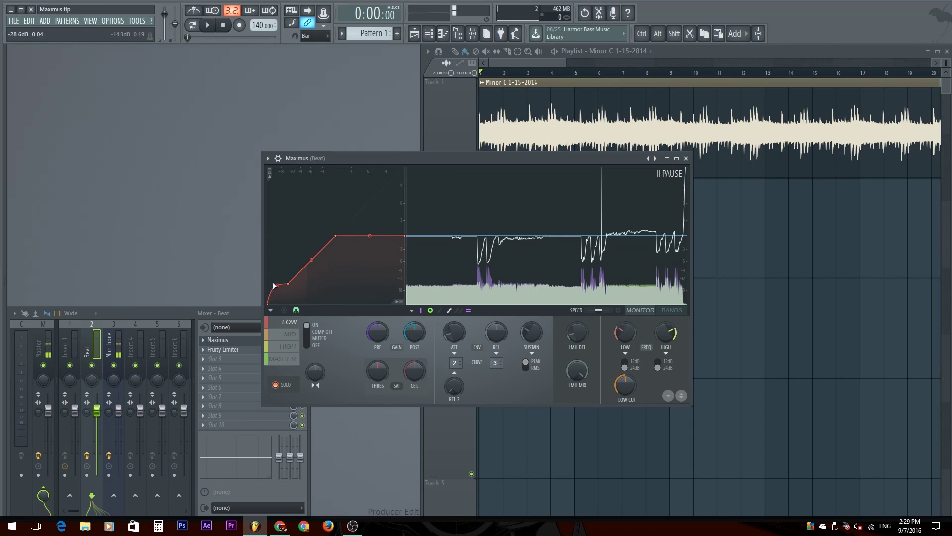
pyautogui.moveTo(288, 284); pyautogui.dragTo(300, 253)
pyautogui.rightClick(320, 251)
pyautogui.click(337, 394)
pyautogui.press('space')
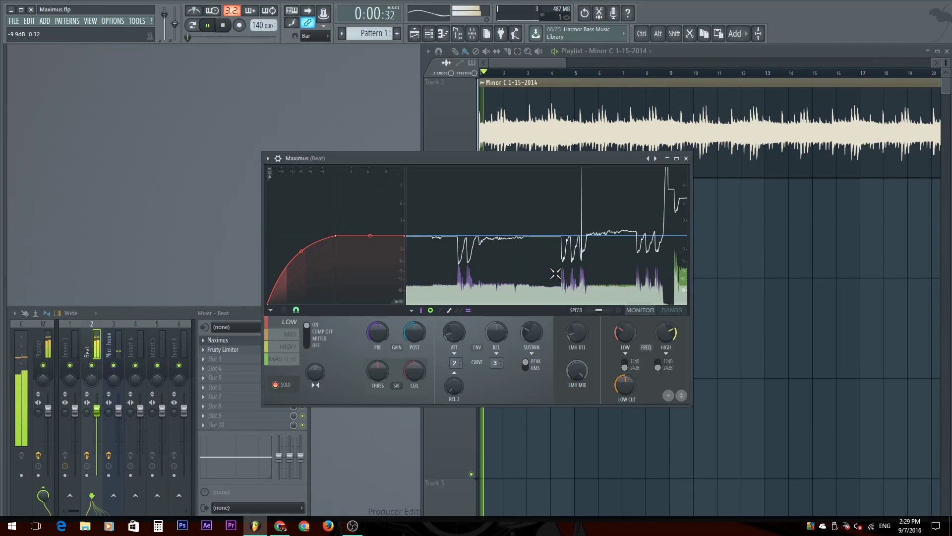
pyautogui.press('space')
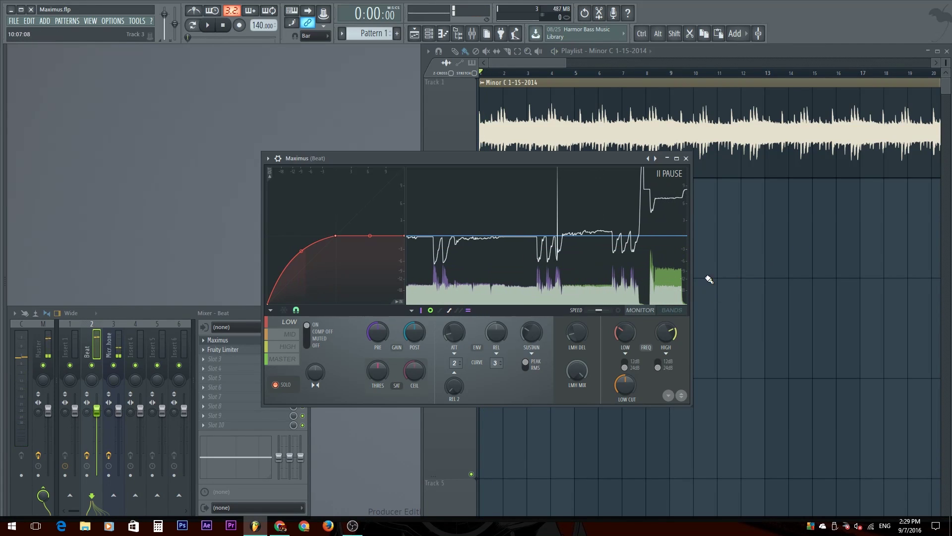
pyautogui.hotkey('ctrl', 'z')
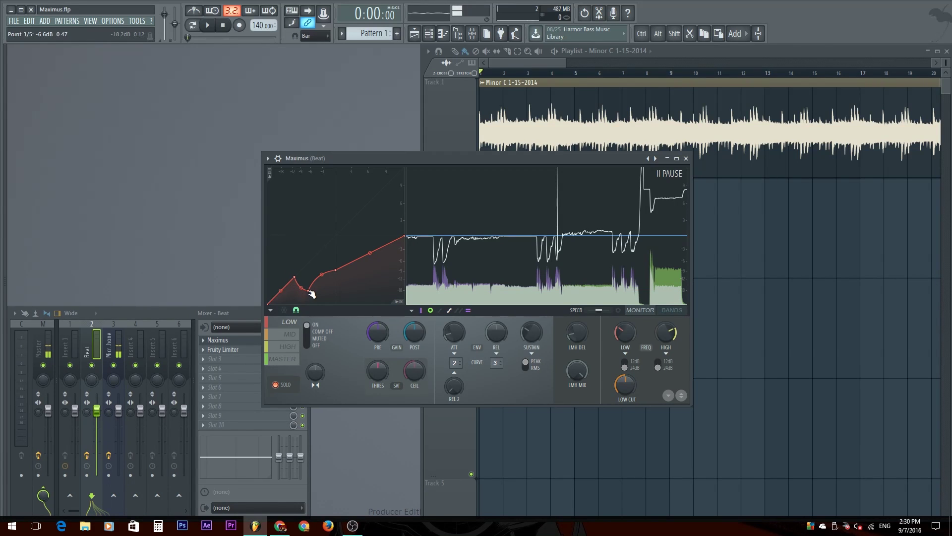
pyautogui.press('space')
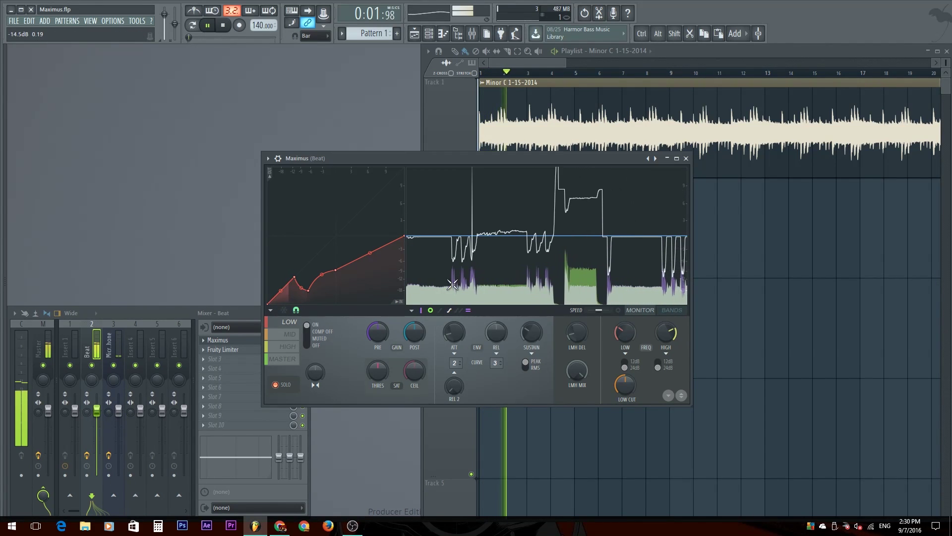
pyautogui.press('space')
pyautogui.click(510, 230)
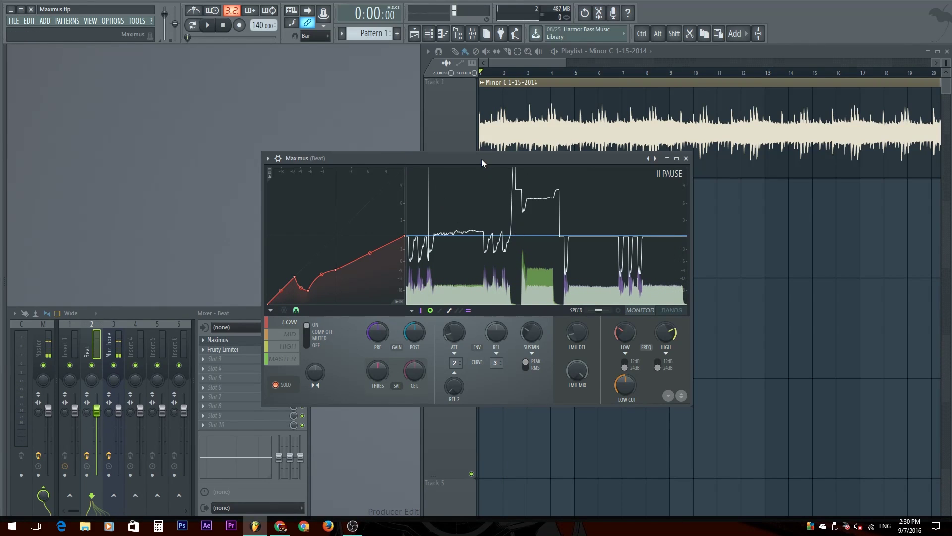
pyautogui.press('space')
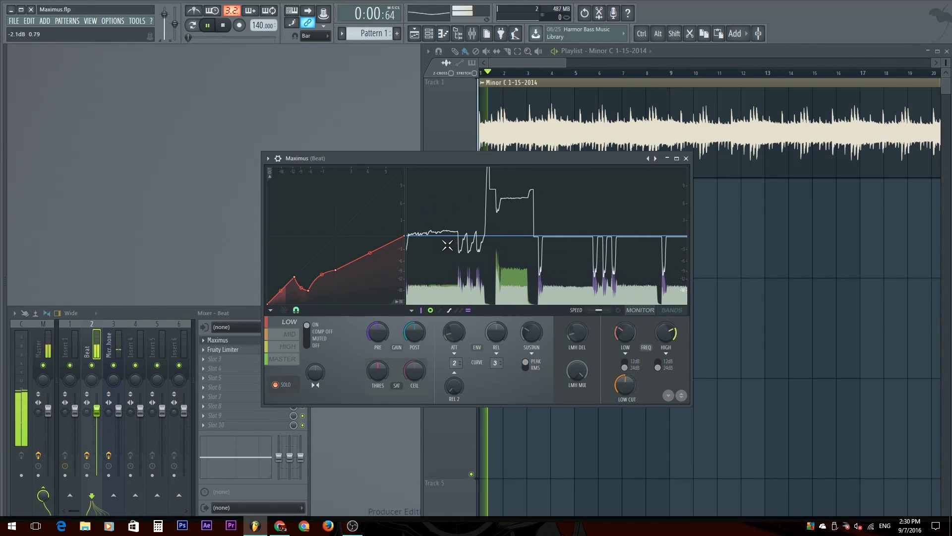
pyautogui.press('space')
pyautogui.click(447, 243)
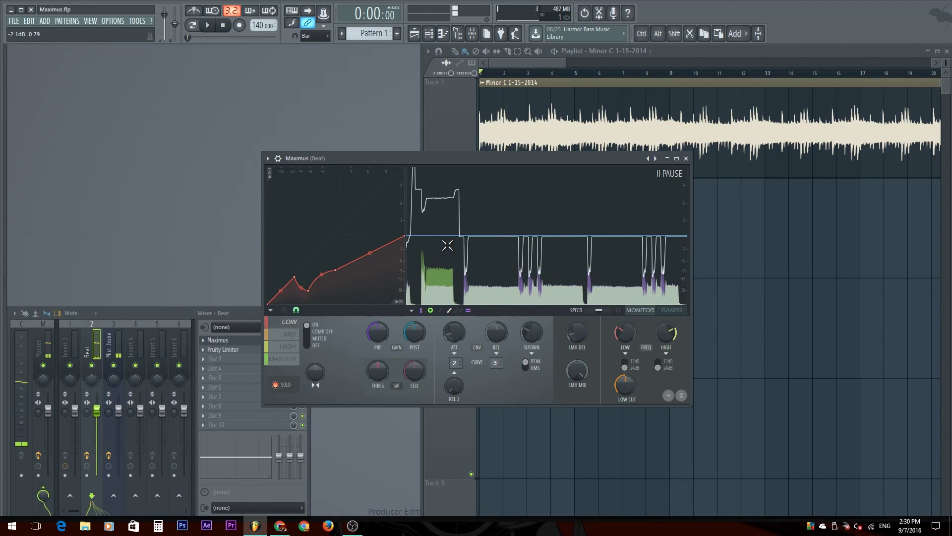
# Delete three extra points from the low-band curve, then undo the last deletion with Ctrl+Z.
pyautogui.rightClick(308, 290)
pyautogui.click(318, 304)
pyautogui.rightClick(311, 291)
pyautogui.click(320, 304)
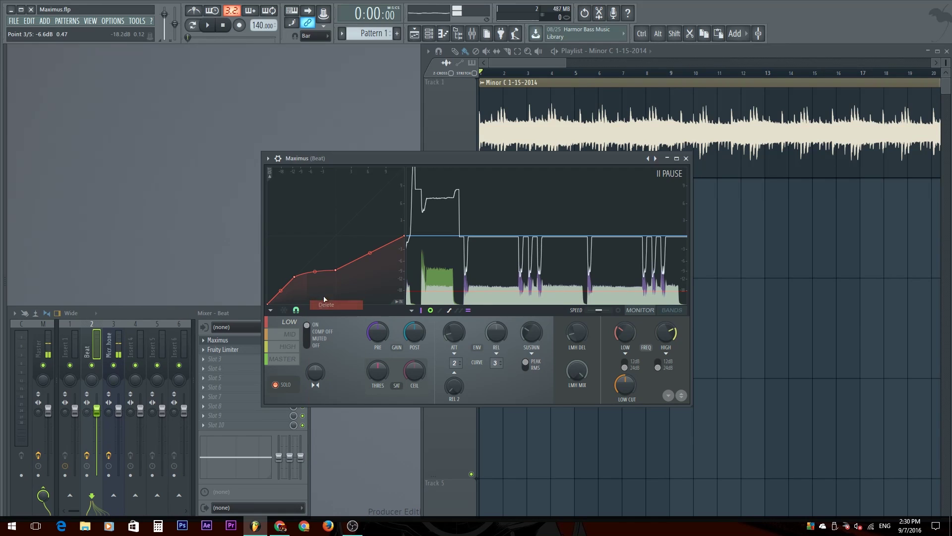
pyautogui.rightClick(335, 270)
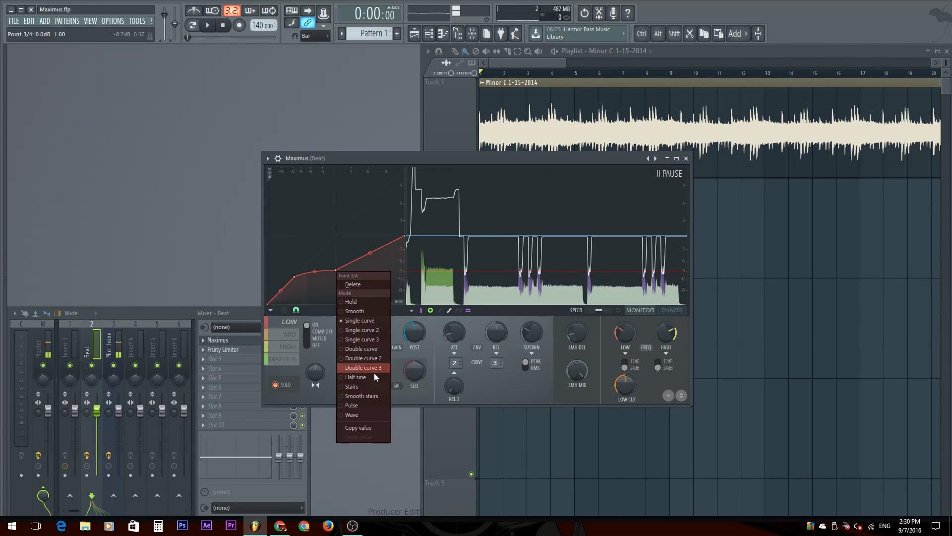
pyautogui.click(363, 286)
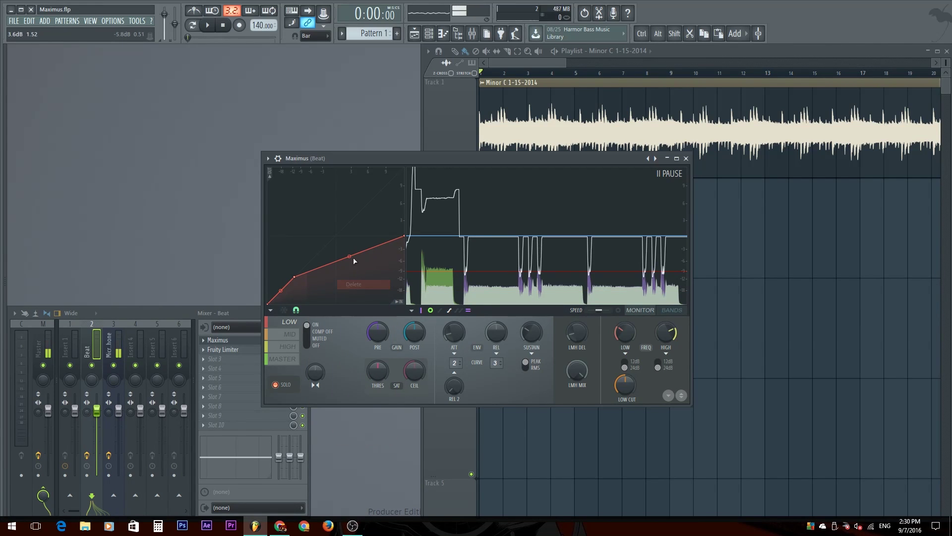
pyautogui.hotkey('ctrl', 'z')
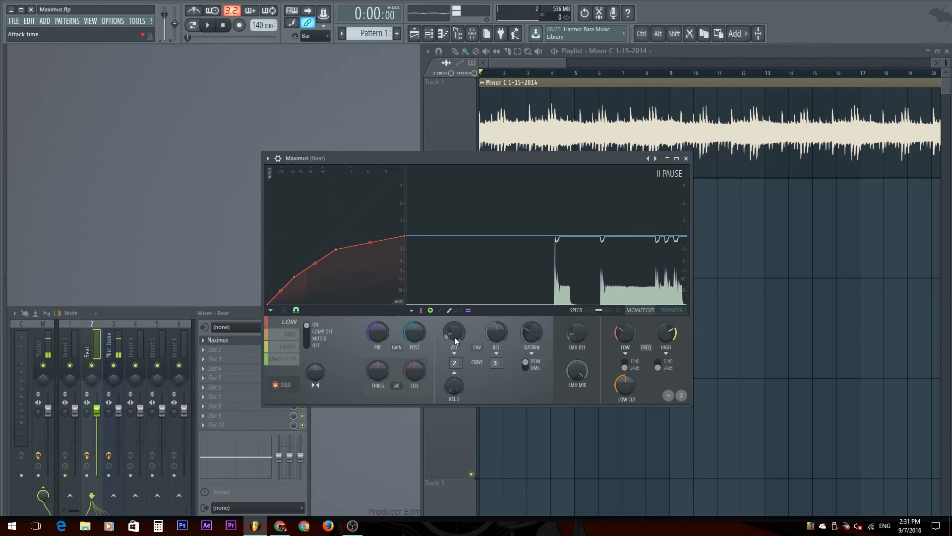
# Shorten the low-band attack to 4.64 ms, set release near 179 ms, and lower curve point 3.
pyautogui.moveTo(454, 337); pyautogui.dragTo(454, 333)
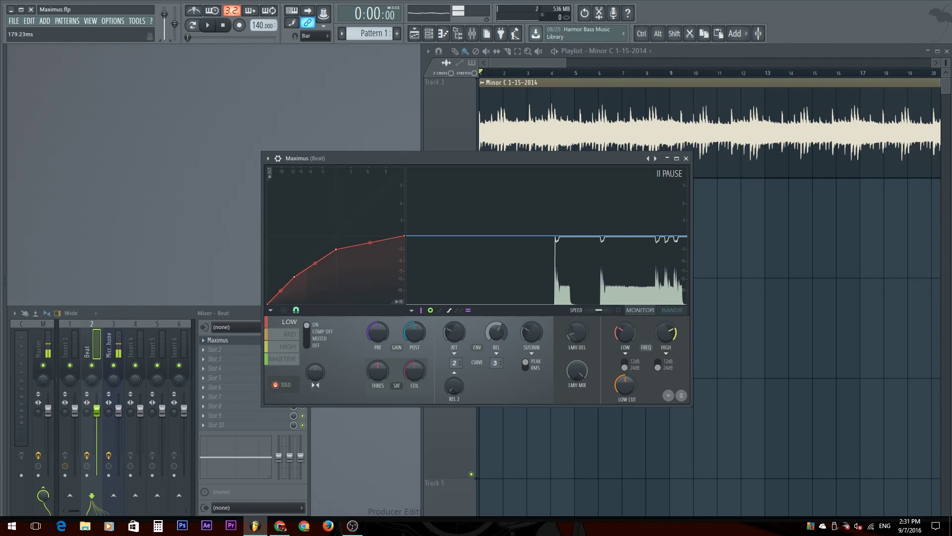
pyautogui.moveTo(496, 331); pyautogui.dragTo(496, 330)
pyautogui.moveTo(337, 249); pyautogui.dragTo(339, 270)
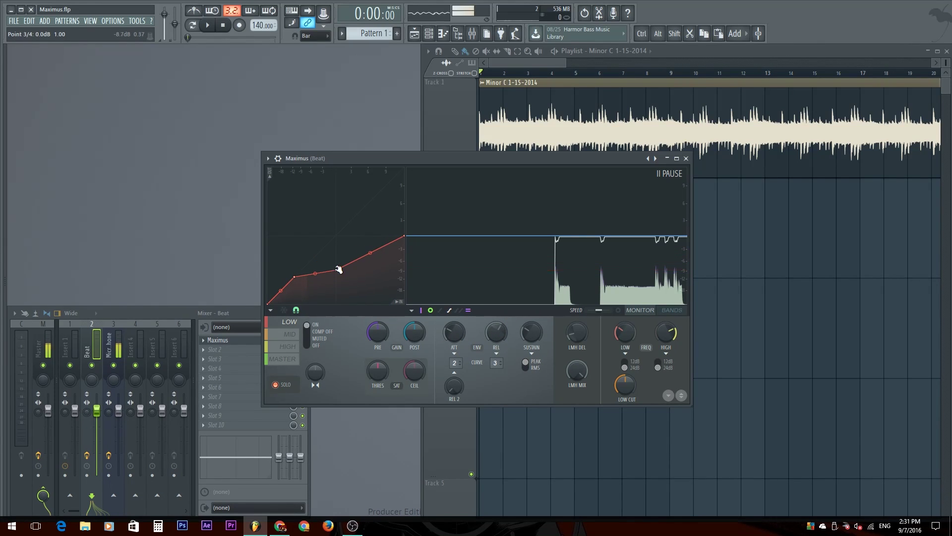
pyautogui.press('space')
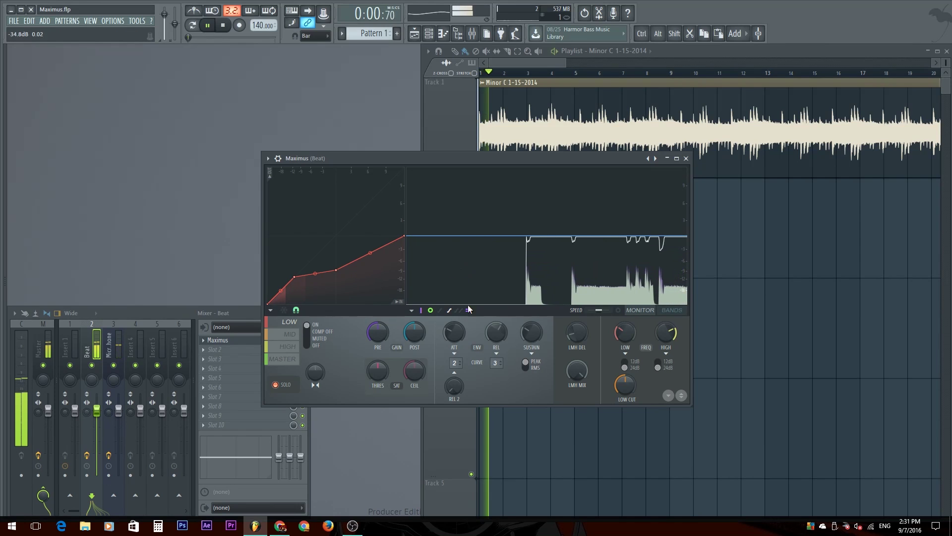
pyautogui.press('space')
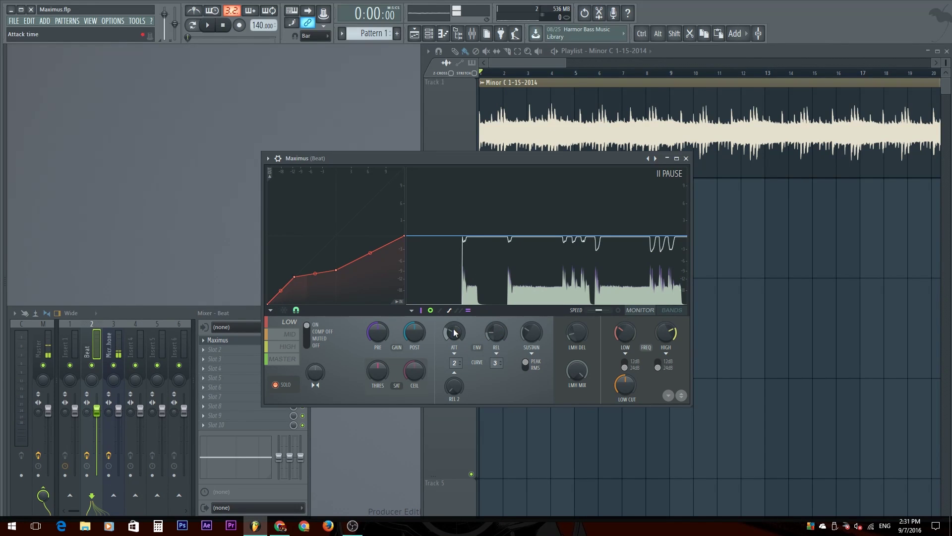
# Drop the low-band attack to about 1.88 ms and audition the beat several times.
pyautogui.moveTo(455, 333); pyautogui.dragTo(455, 342)
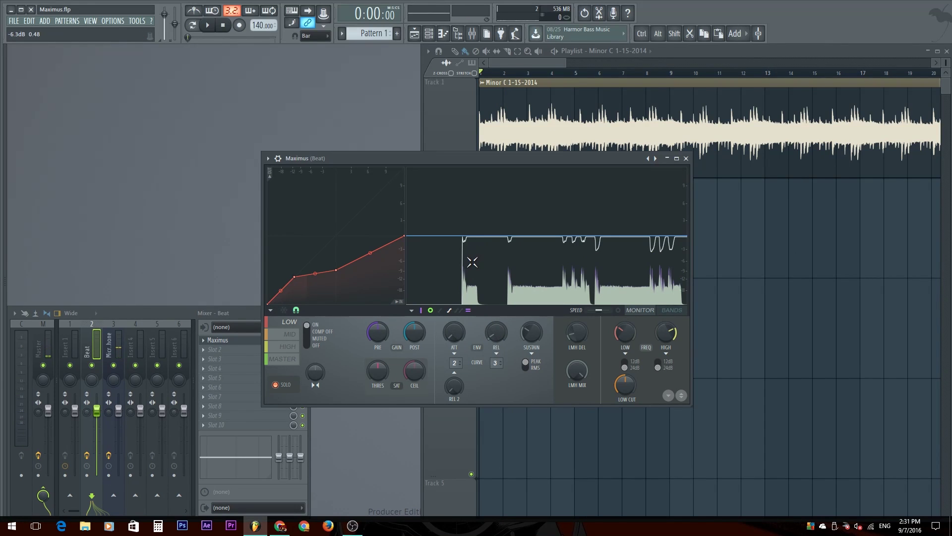
pyautogui.press('space')
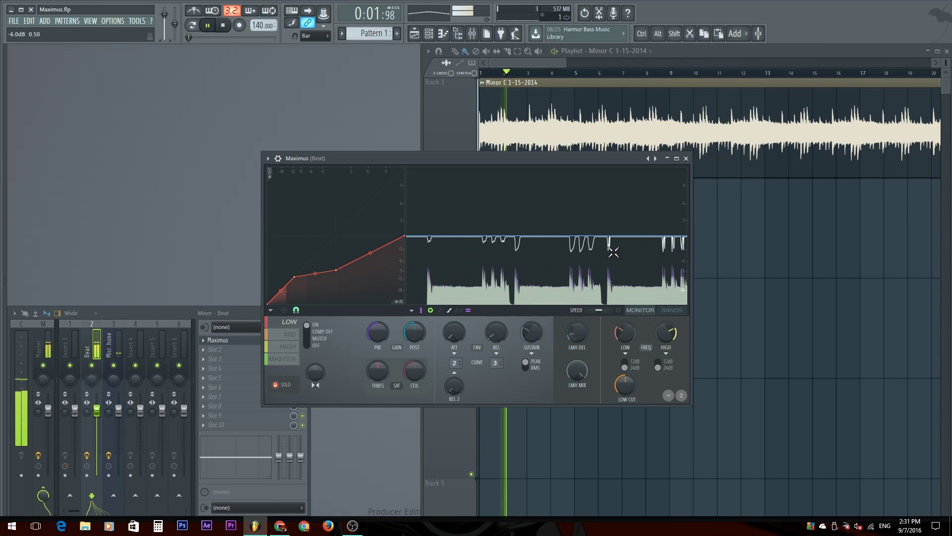
pyautogui.press('space')
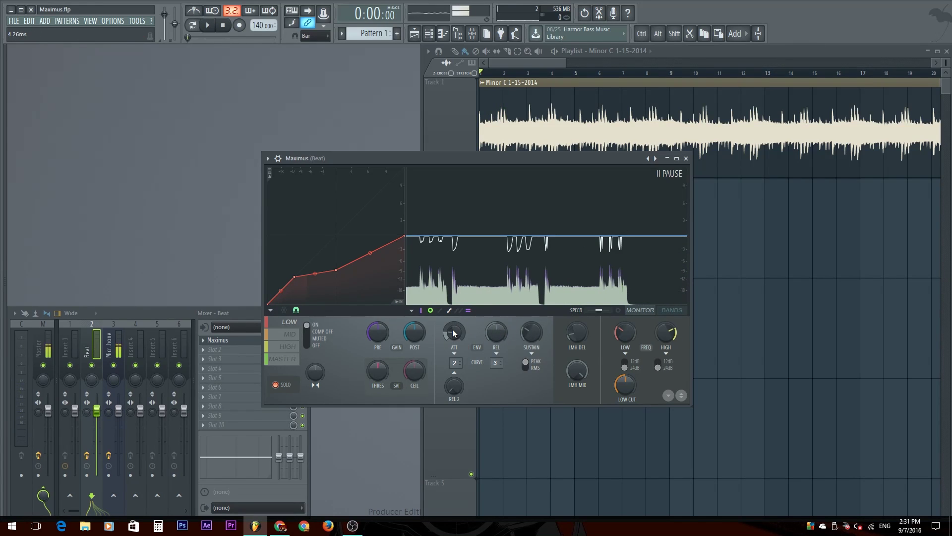
pyautogui.press('space')
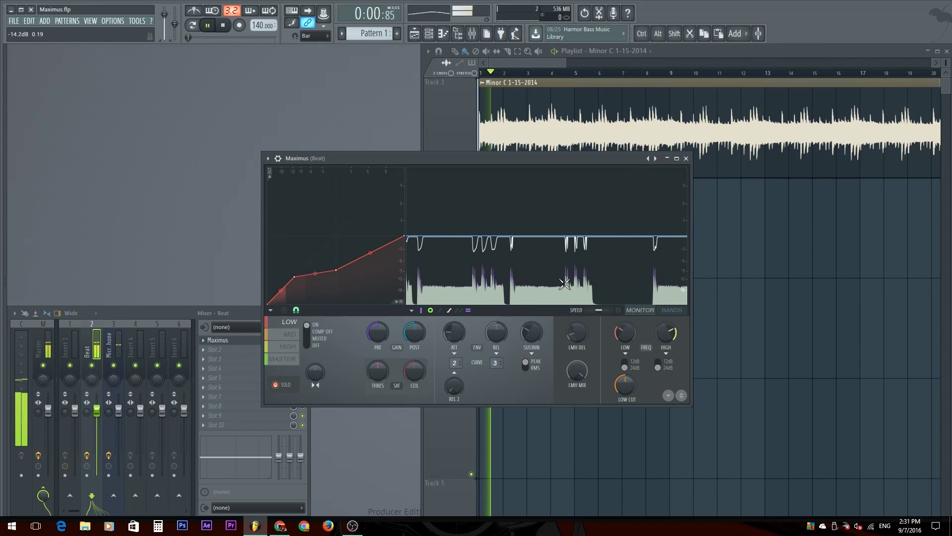
pyautogui.press('space')
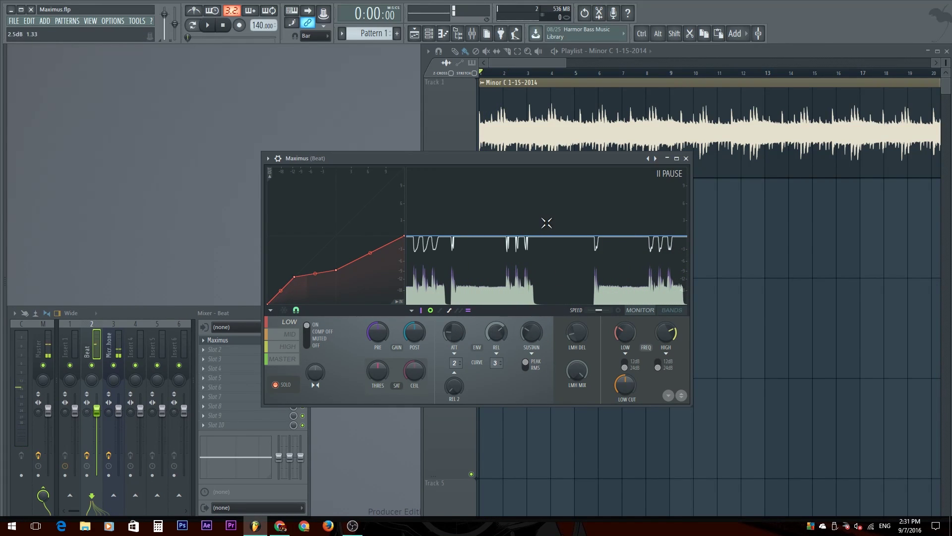
pyautogui.press('space')
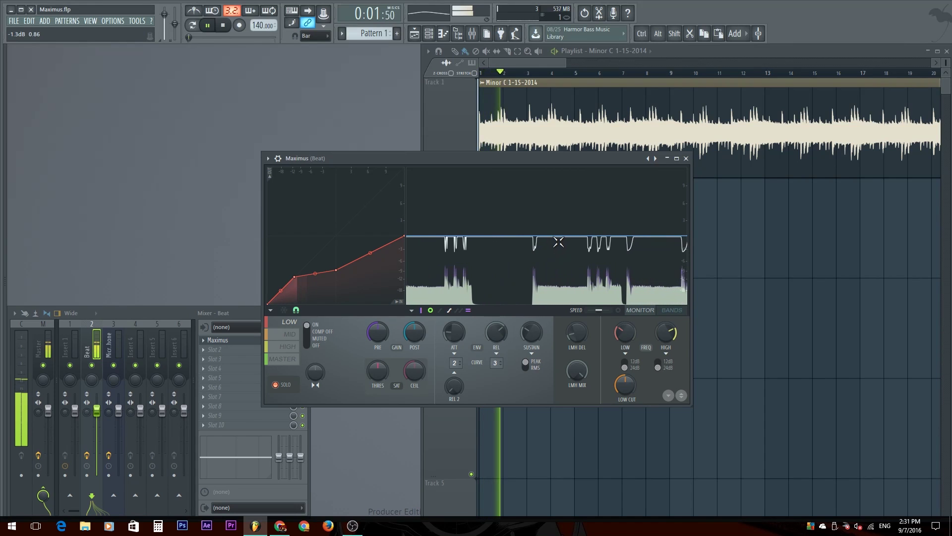
pyautogui.press('space')
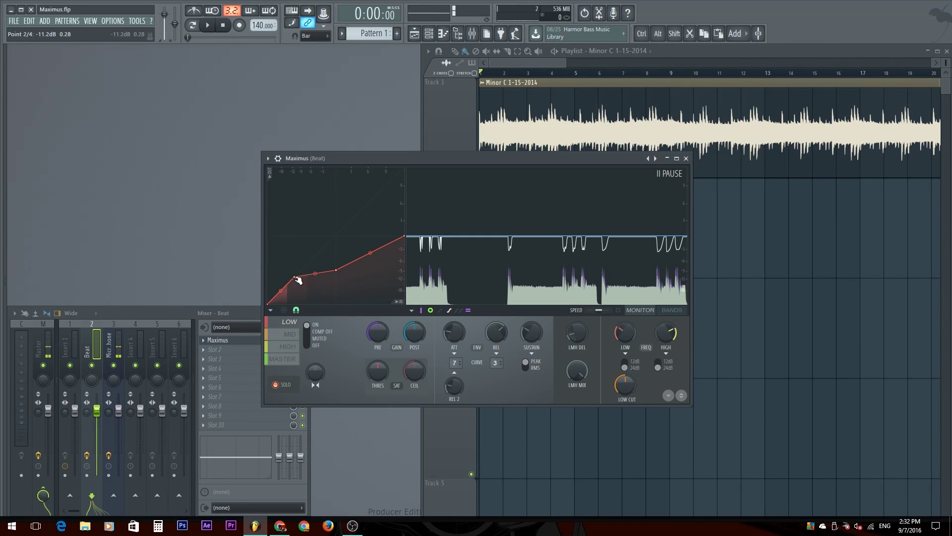
# Straighten the low-band compression curve and audition the beat to compare.
pyautogui.moveTo(295, 276); pyautogui.dragTo(295, 290)
pyautogui.press('space')
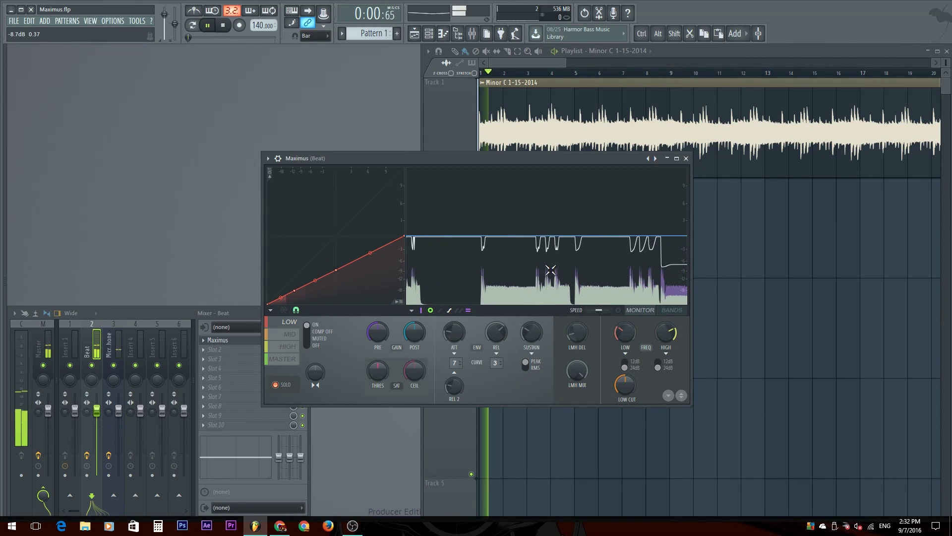
pyautogui.press('space')
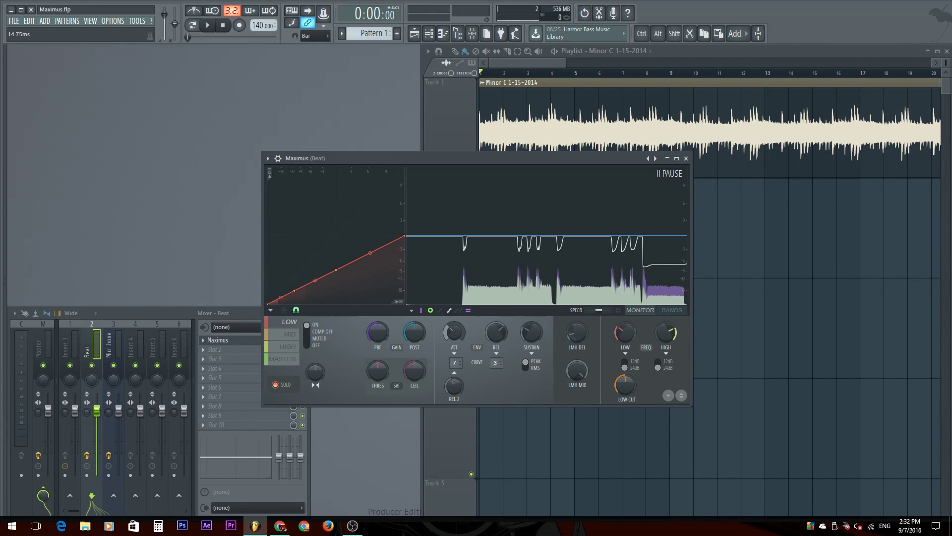
pyautogui.press('space')
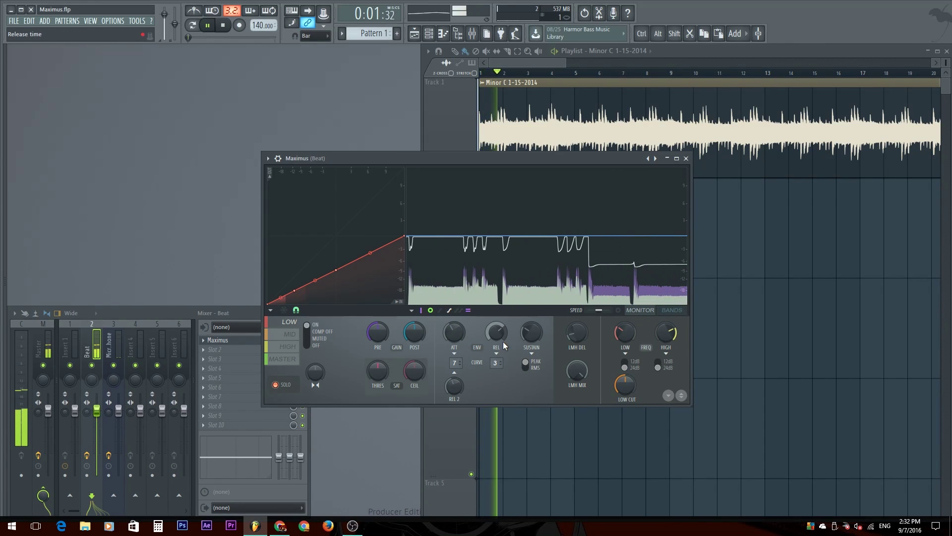
pyautogui.press('space')
# Turn the low-band SUSTAIN knob up in two moves and play the beat with it.
pyautogui.moveTo(531, 331); pyautogui.dragTo(531, 328)
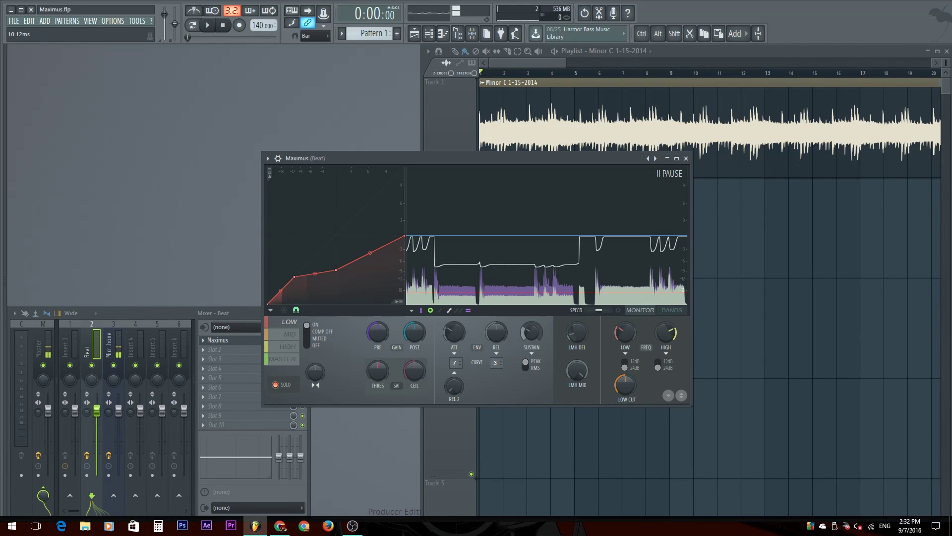
pyautogui.moveTo(531, 331); pyautogui.dragTo(532, 323)
pyautogui.press('space')
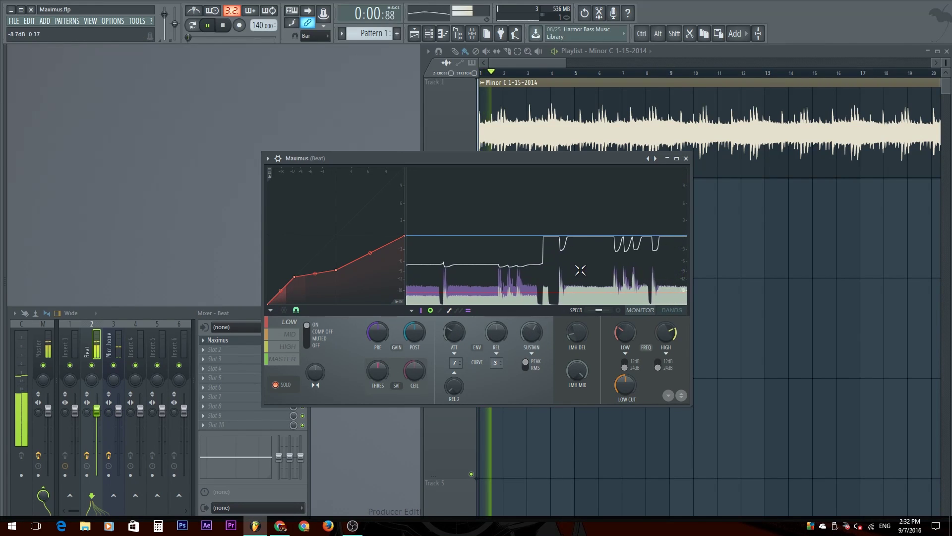
pyautogui.press('space')
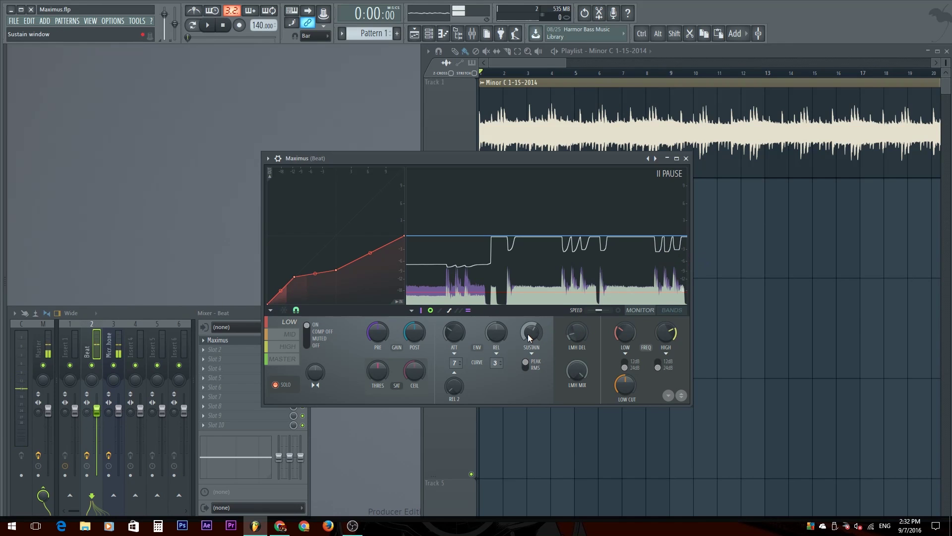
# Play the beat to hear the low band with its envelope curve at 4.
pyautogui.press('space')
pyautogui.press('space')
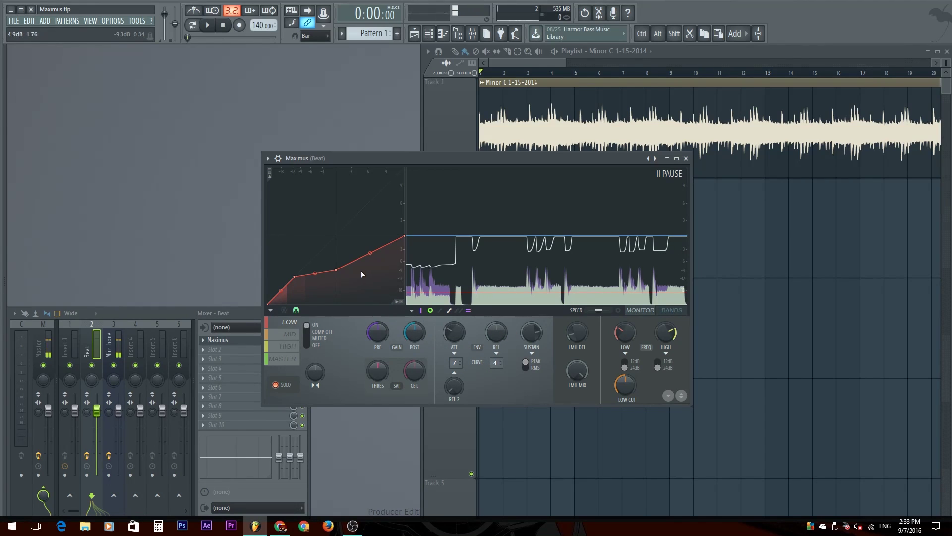
# Raise curve point 3 to about 0 dB, boost low-band PRE gain to about 5.9 dB, and audition.
pyautogui.moveTo(340, 272); pyautogui.dragTo(336, 237)
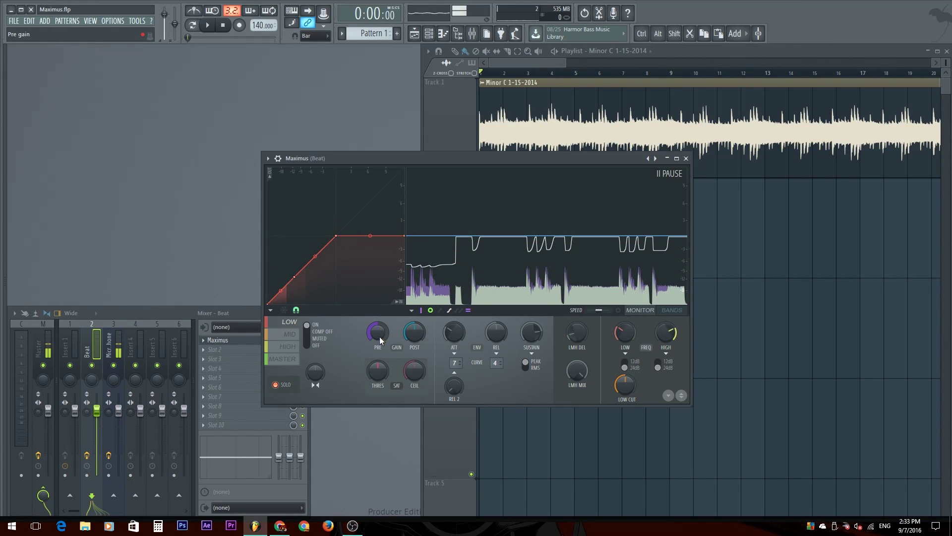
pyautogui.moveTo(380, 336); pyautogui.dragTo(379, 323)
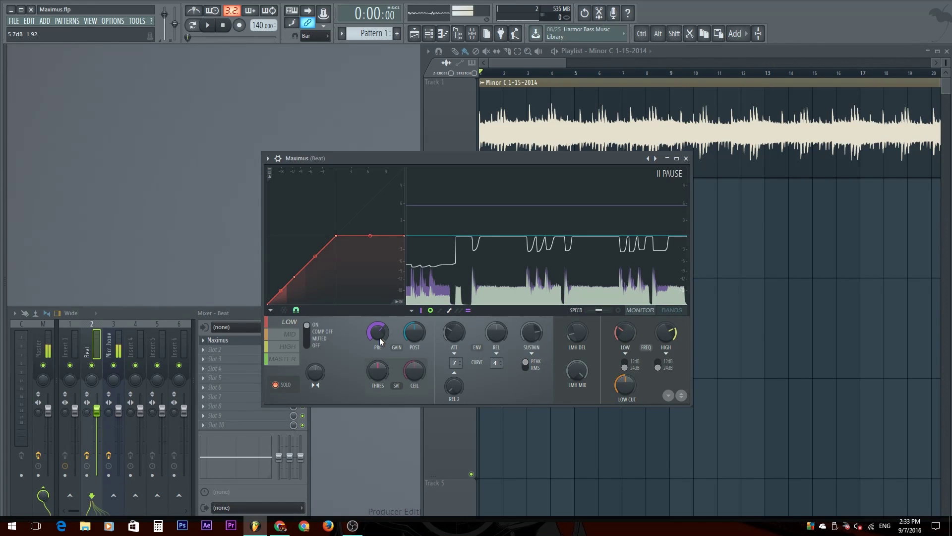
pyautogui.press('space')
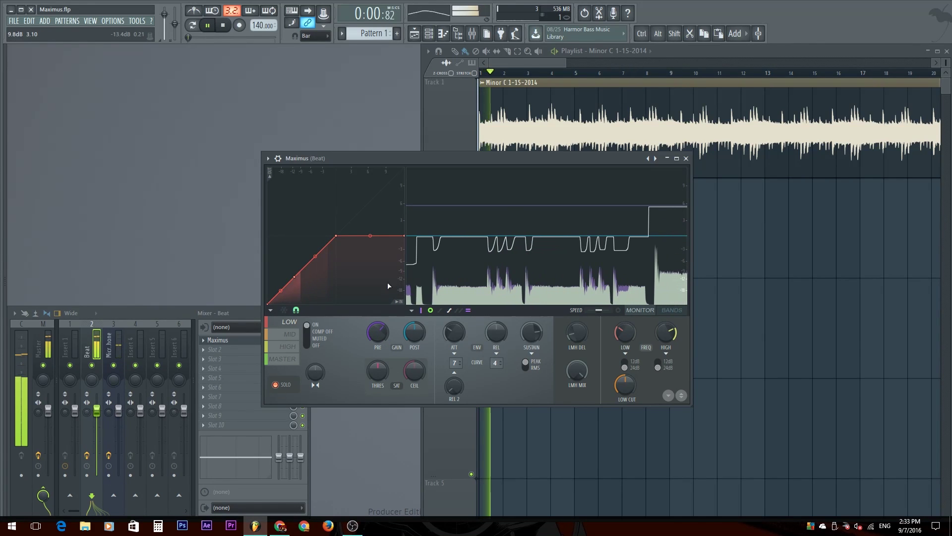
pyautogui.press('space')
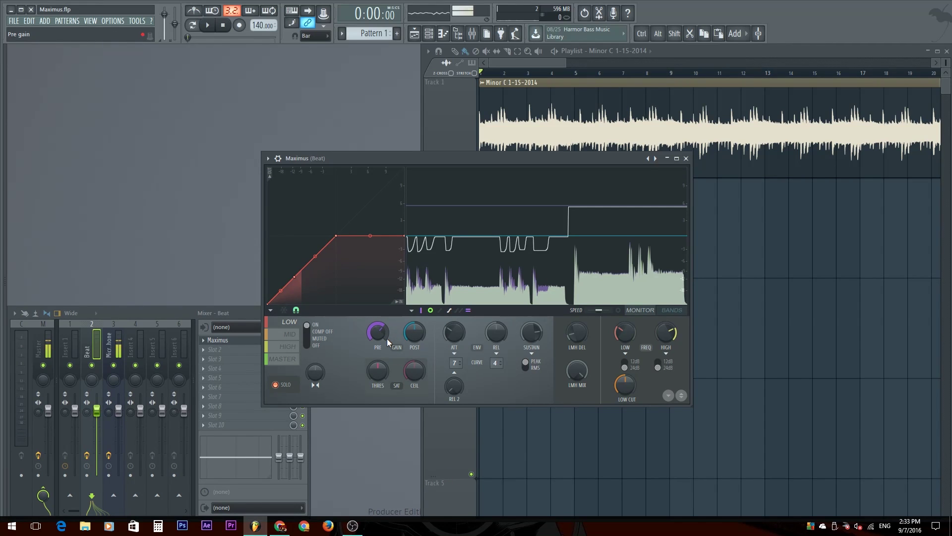
pyautogui.press('space')
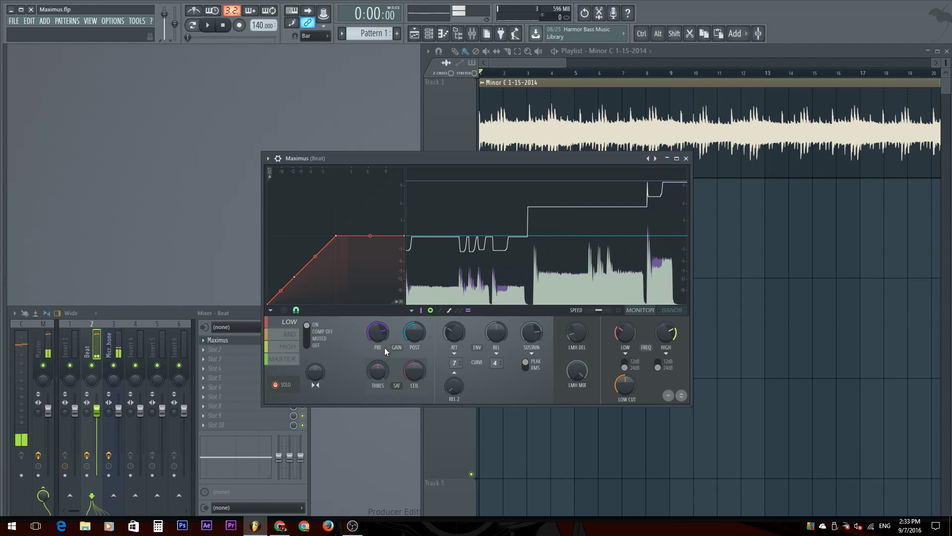
pyautogui.press('space')
pyautogui.scroll(3, 382, 337)
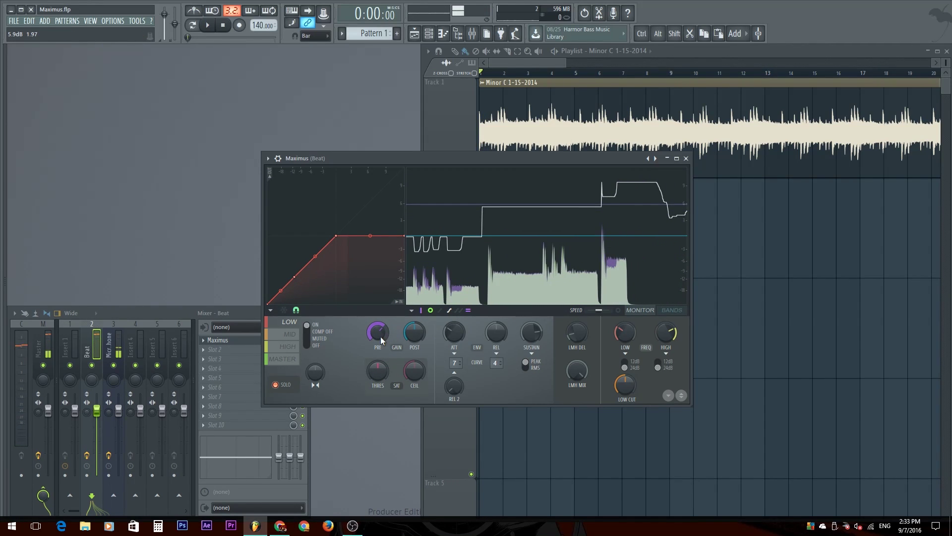
pyautogui.press('space')
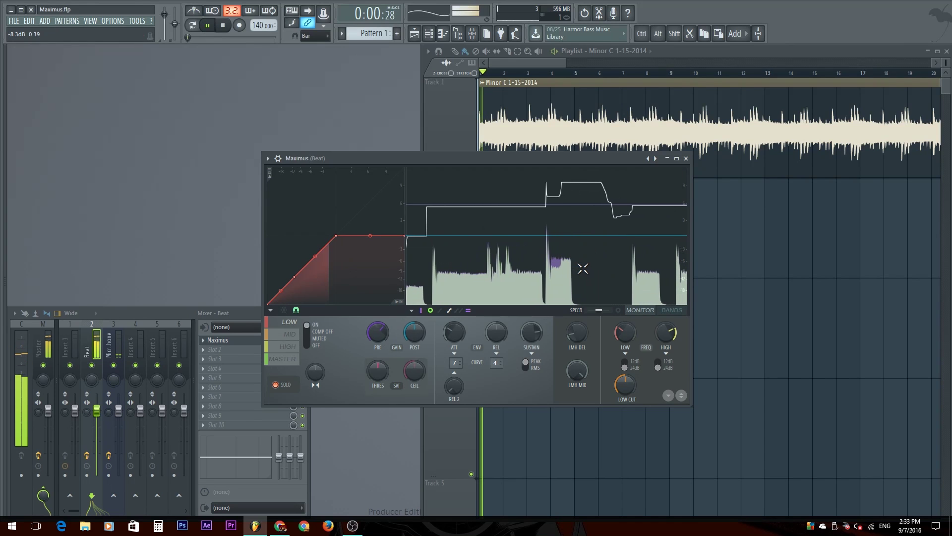
pyautogui.press('space')
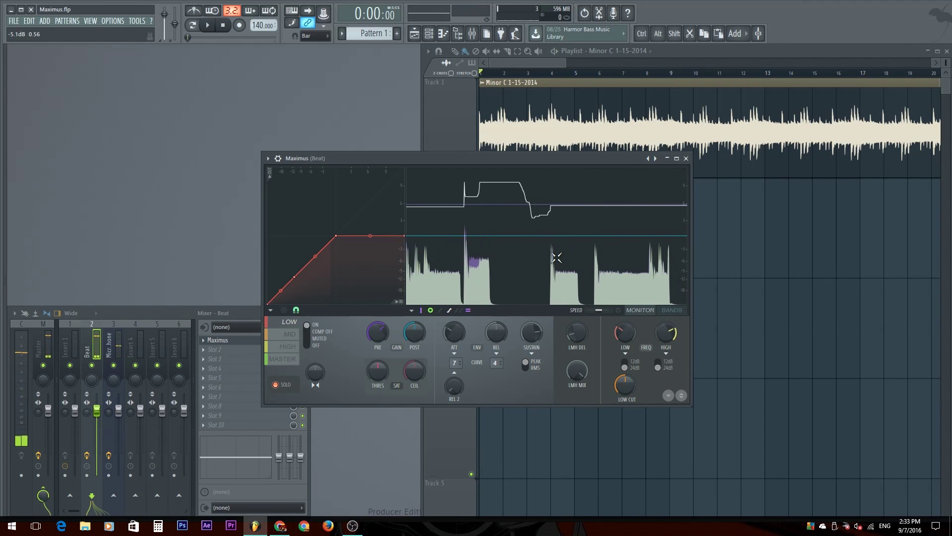
# Freeze the monitor display and pull curve point 3 down to about -1.5 dB.
pyautogui.click(480, 246)
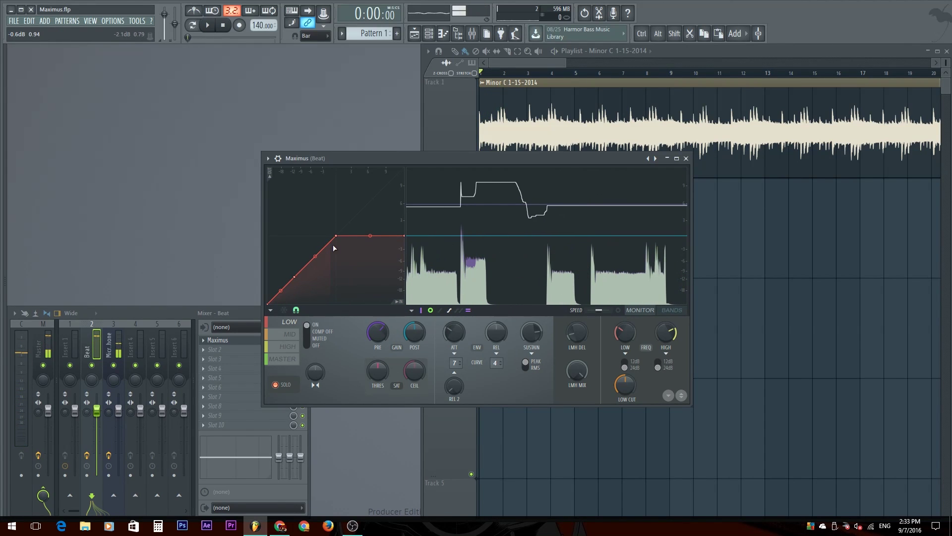
pyautogui.moveTo(336, 236); pyautogui.dragTo(335, 256)
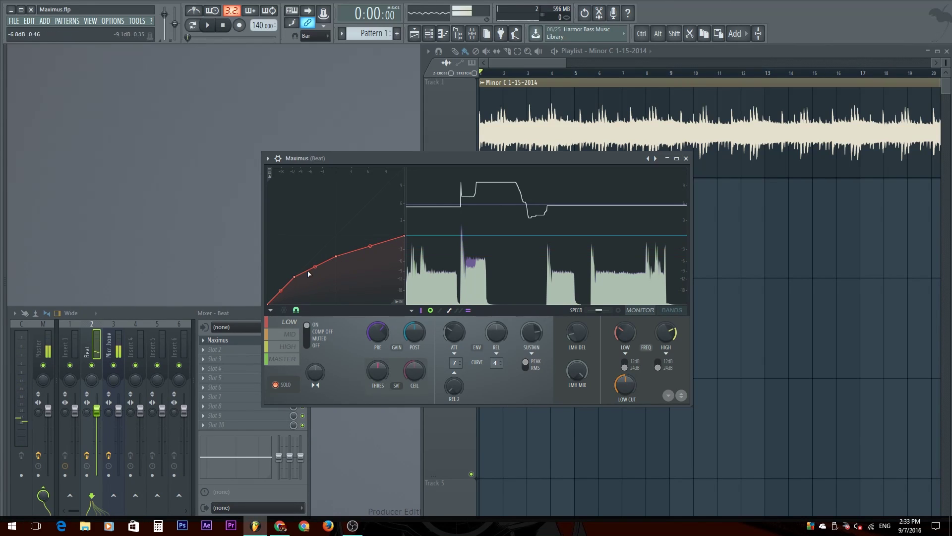
pyautogui.press('space')
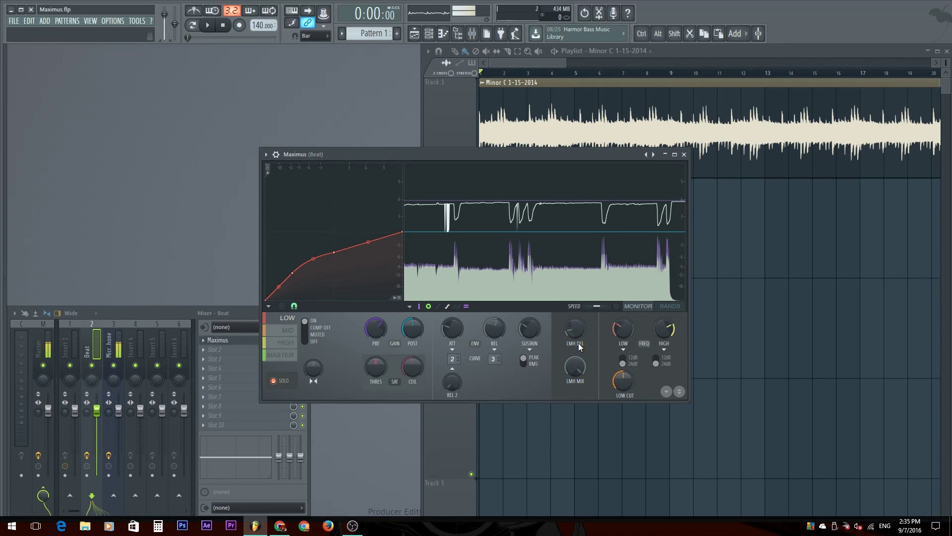
# Sweep the lookahead delay up to 1000 ms, settle it at 2 ms, and set lookahead mix to 12%.
pyautogui.moveTo(574, 328); pyautogui.dragTo(574, 316)
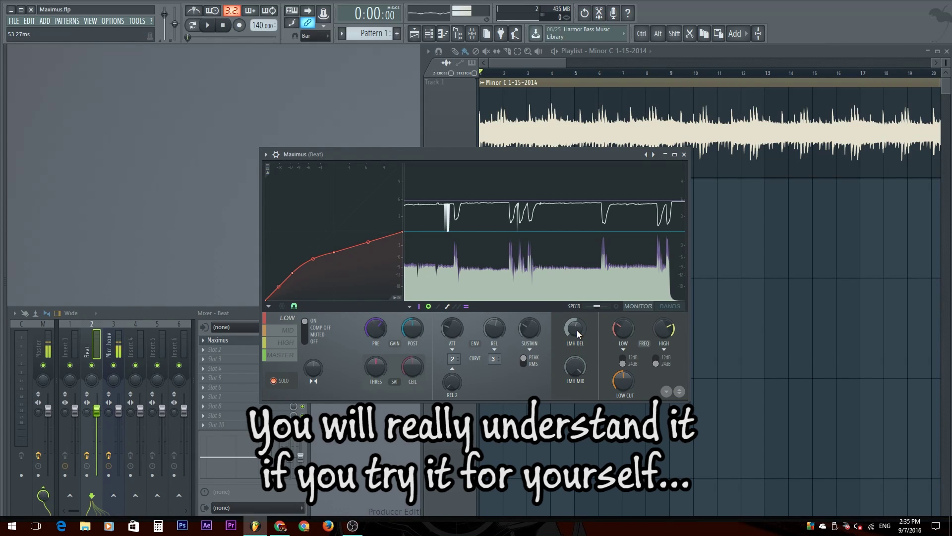
pyautogui.scroll(10, 576, 329)
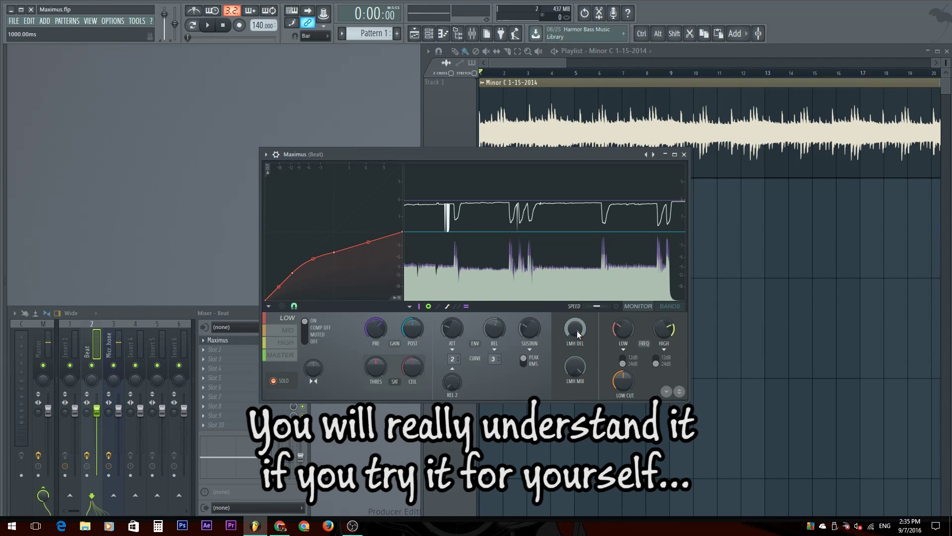
pyautogui.scroll(-15, 576, 330)
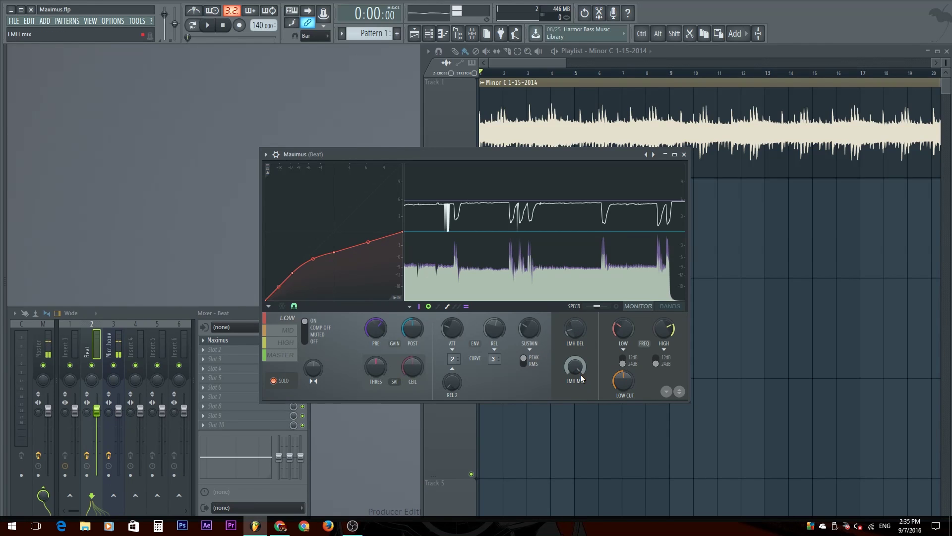
pyautogui.moveTo(574, 368); pyautogui.dragTo(574, 411)
# In the bands display, set the master band's low cut to 31 Hz.
pyautogui.click(670, 306)
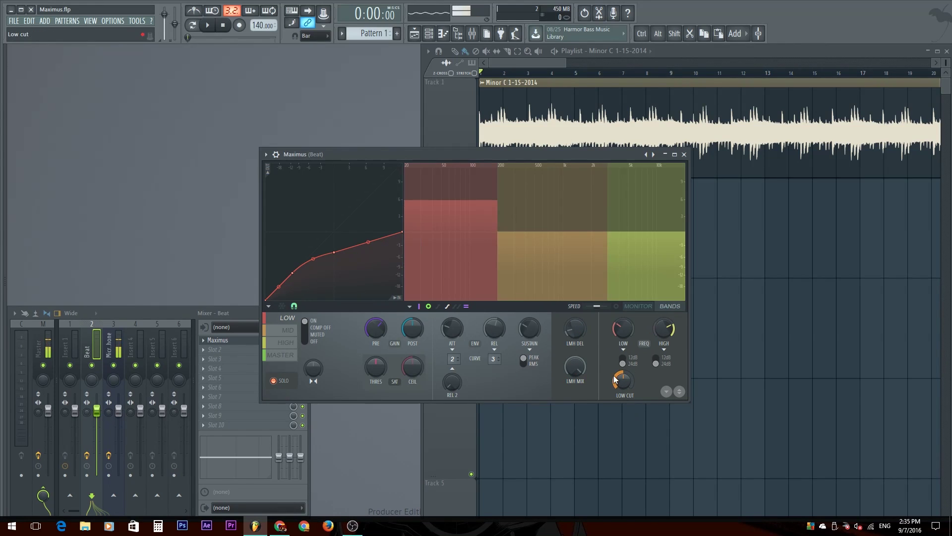
pyautogui.click(281, 354)
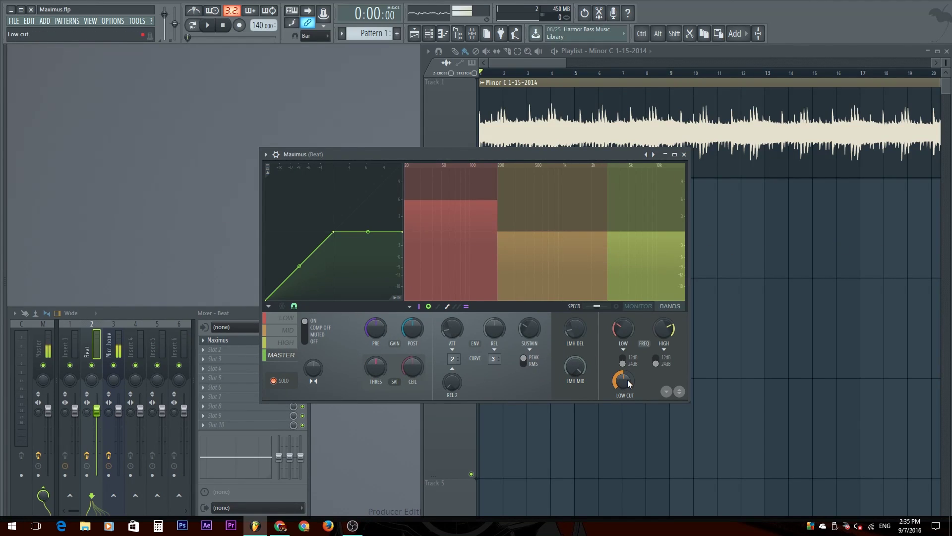
pyautogui.moveTo(627, 379)
pyautogui.mouseDown()
pyautogui.moveTo(626, 361)
pyautogui.moveTo(623, 387)
pyautogui.mouseUp()
pyautogui.moveTo(623, 387); pyautogui.dragTo(623, 385)
pyautogui.moveTo(623, 381); pyautogui.dragTo(625, 385)
# Make the high and low band slopes 12dB and raise the low/mid crossover to about 229Hz.
pyautogui.click(656, 362)
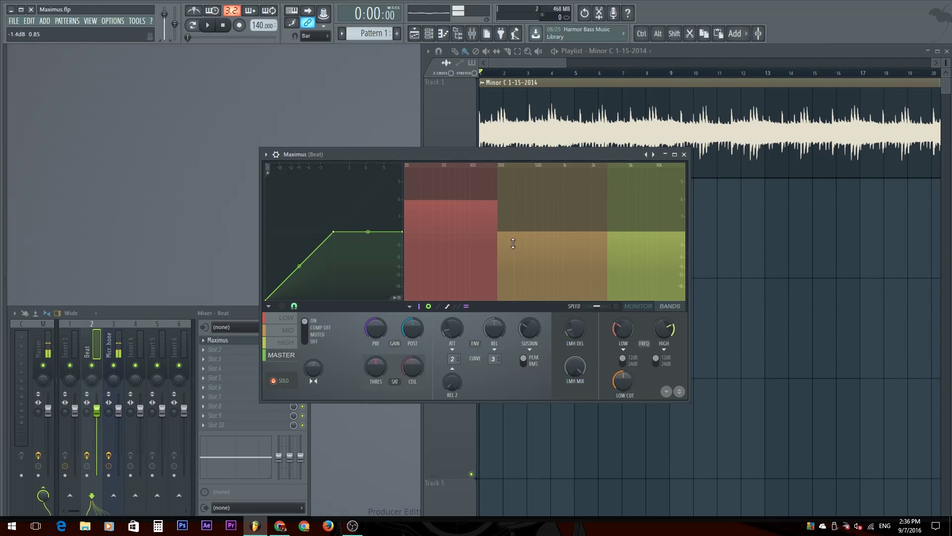
pyautogui.moveTo(623, 329); pyautogui.dragTo(623, 320)
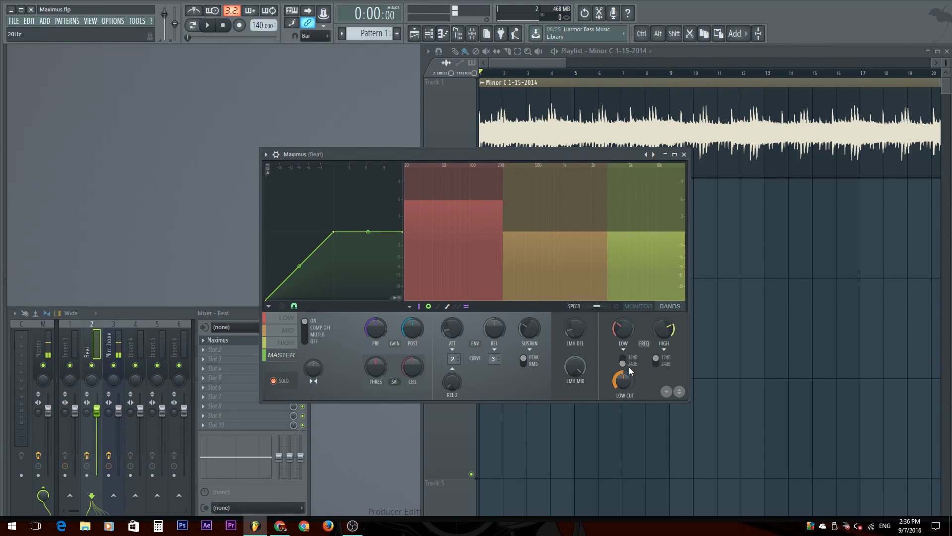
pyautogui.click(628, 365)
pyautogui.click(639, 290)
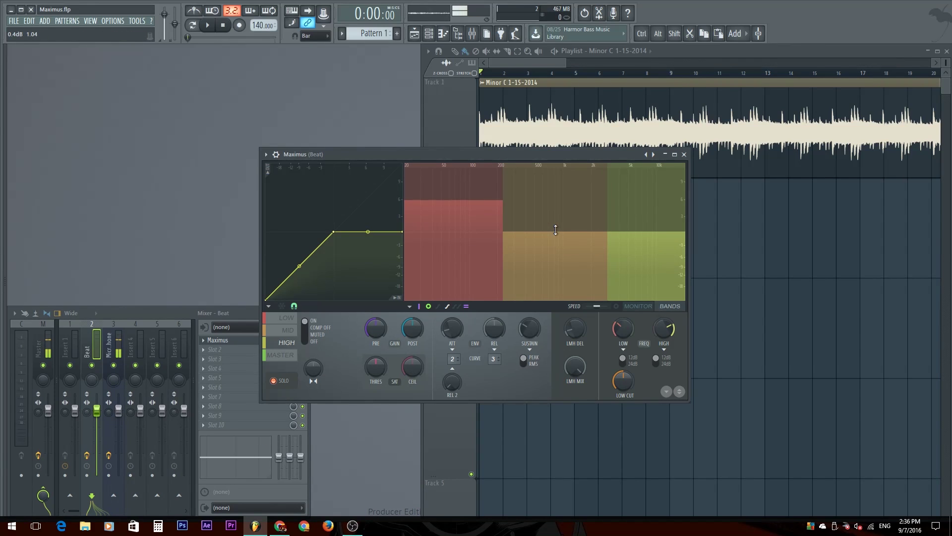
# Lower the LOW band level and raise the MID and HIGH band levels slightly.
pyautogui.moveTo(555, 230)
pyautogui.mouseDown()
pyautogui.moveTo(553, 206)
pyautogui.moveTo(552, 232)
pyautogui.mouseUp()
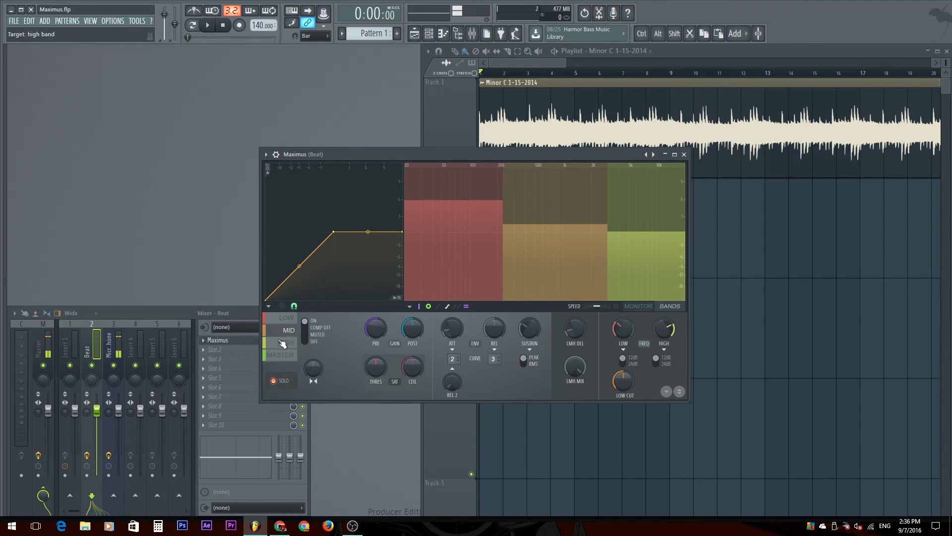
pyautogui.click(440, 250)
pyautogui.moveTo(459, 199); pyautogui.dragTo(460, 211)
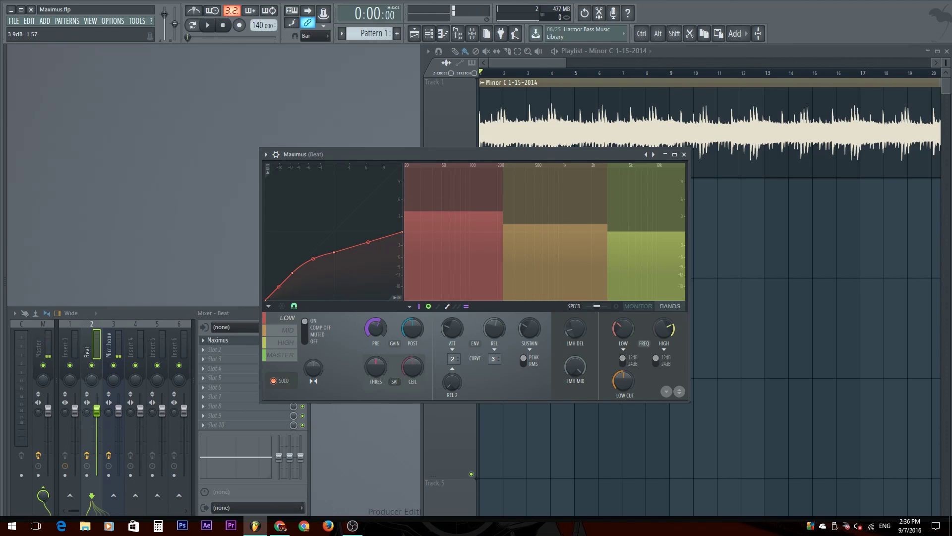
pyautogui.moveTo(638, 236); pyautogui.dragTo(638, 217)
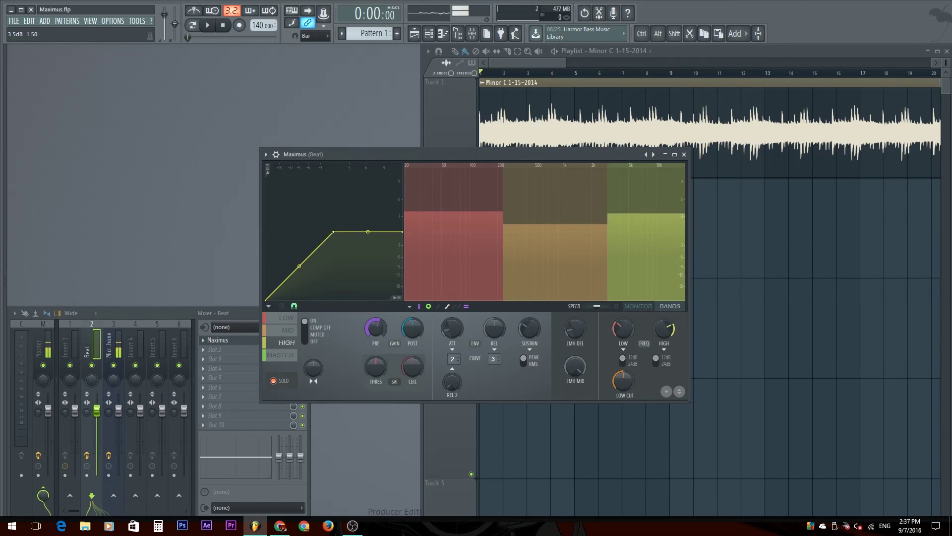
pyautogui.moveTo(629, 265); pyautogui.dragTo(629, 266)
pyautogui.click(570, 230)
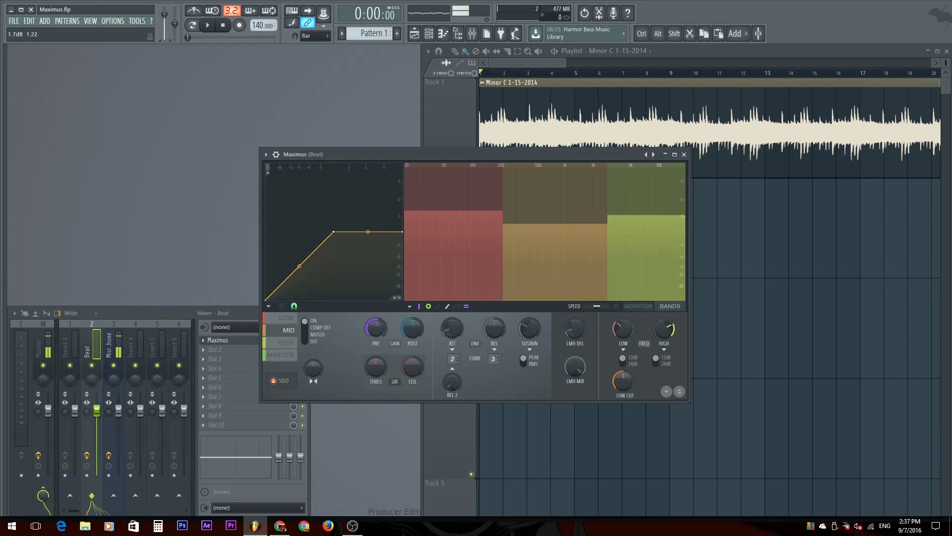
pyautogui.moveTo(570, 230); pyautogui.dragTo(571, 226)
pyautogui.moveTo(637, 218); pyautogui.dragTo(637, 230)
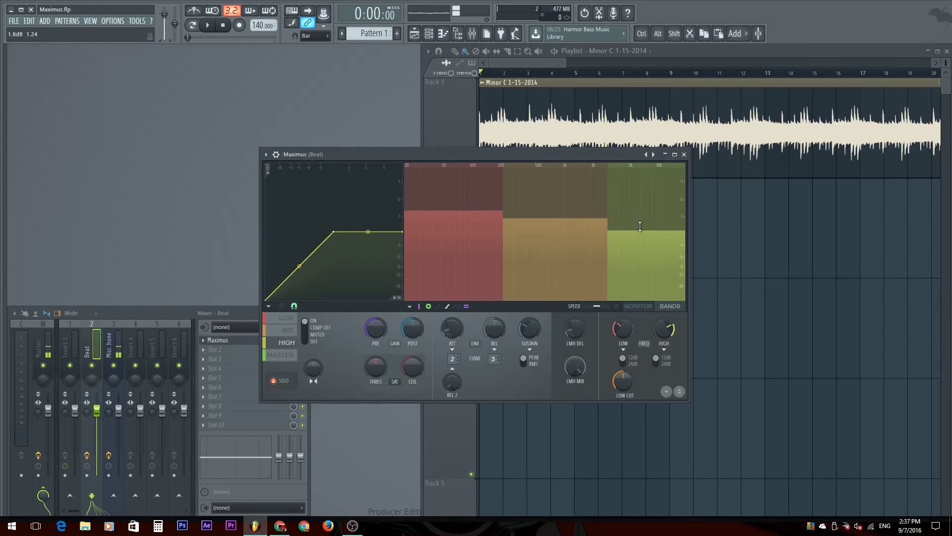
pyautogui.click(638, 306)
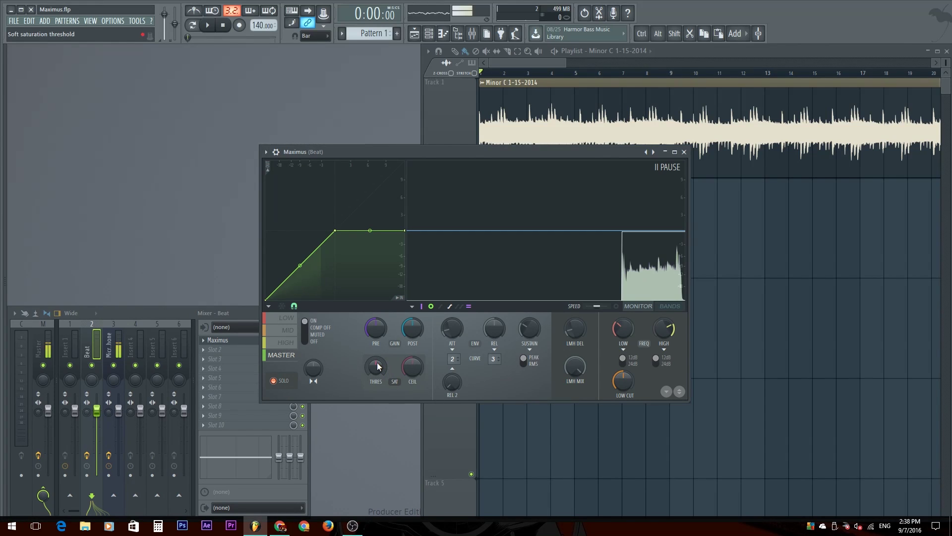
# Tweak the master soft saturation threshold and ceiling, returning the threshold to its middle.
pyautogui.moveTo(377, 366); pyautogui.dragTo(418, 361)
pyautogui.press('ctrl')
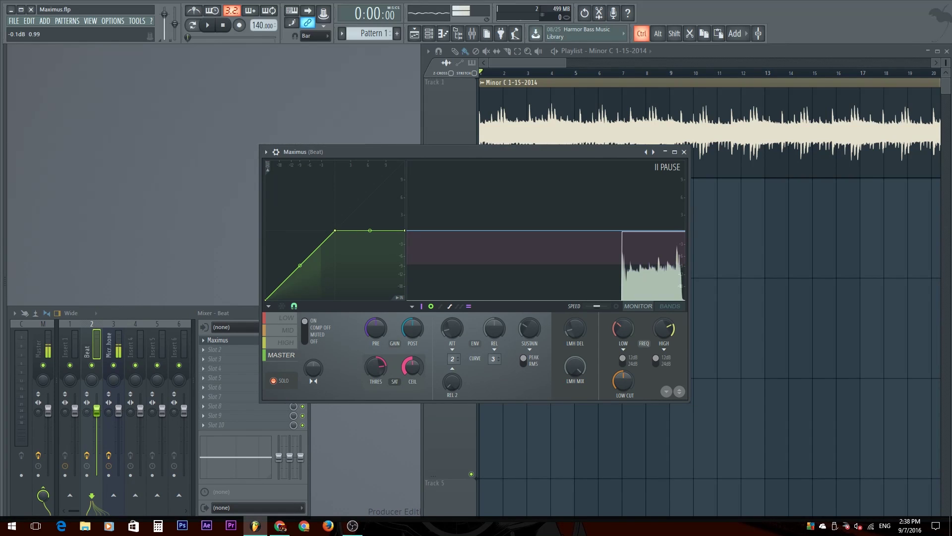
pyautogui.moveTo(418, 361)
pyautogui.mouseDown()
pyautogui.moveTo(416, 397)
pyautogui.moveTo(417, 343)
pyautogui.mouseUp()
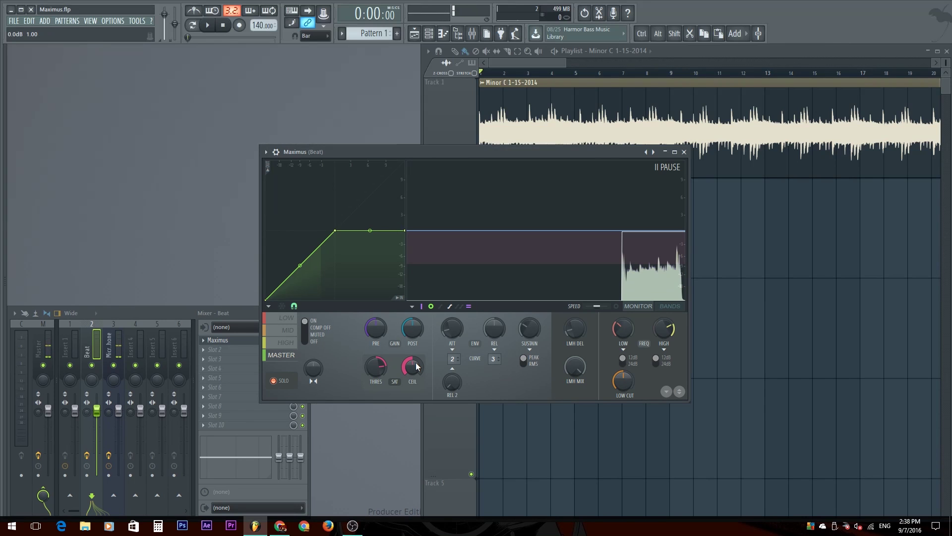
pyautogui.moveTo(376, 379); pyautogui.dragTo(377, 365)
pyautogui.press('space')
# Raise the LOW band's saturation threshold while playing the beat, then reselect the master band.
pyautogui.press('space')
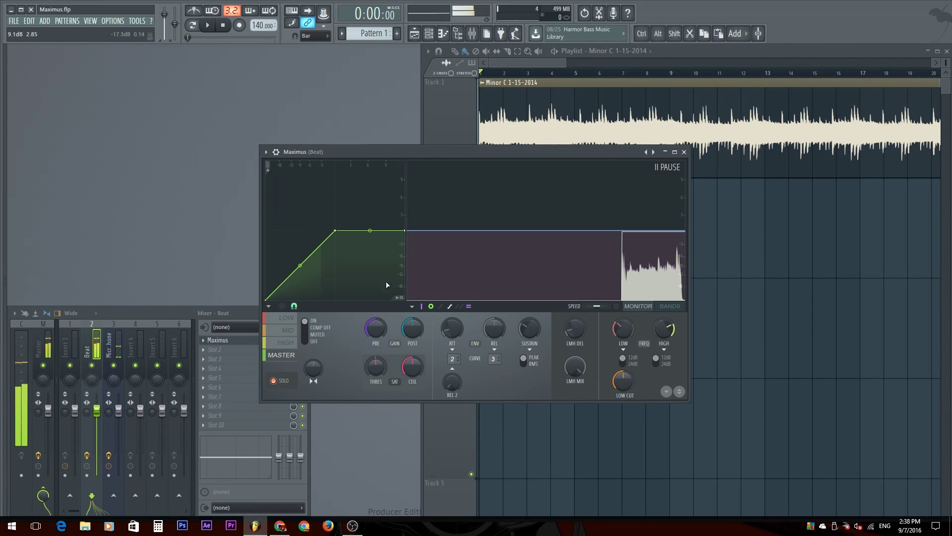
pyautogui.click(284, 318)
pyautogui.press('space')
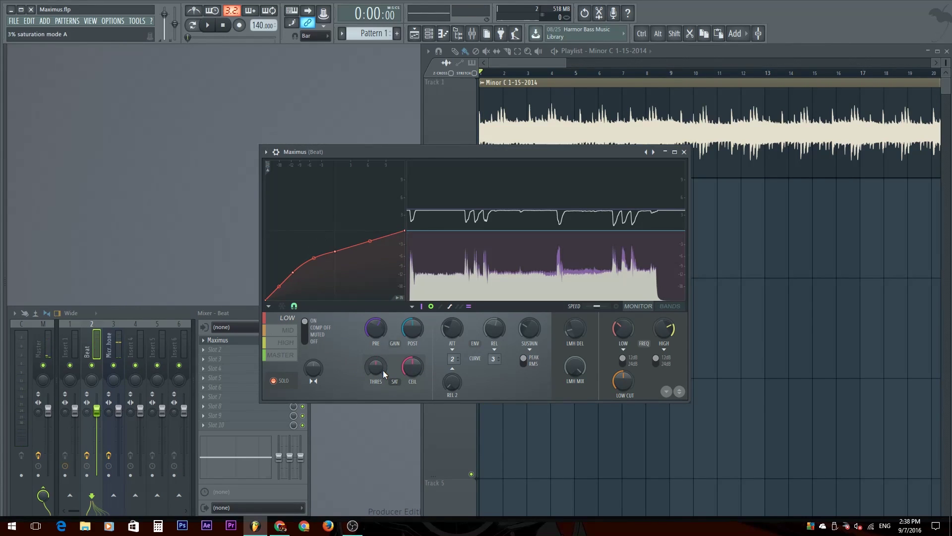
pyautogui.moveTo(381, 364); pyautogui.dragTo(449, 245)
pyautogui.press('space')
pyautogui.press('space')
pyautogui.press('space')
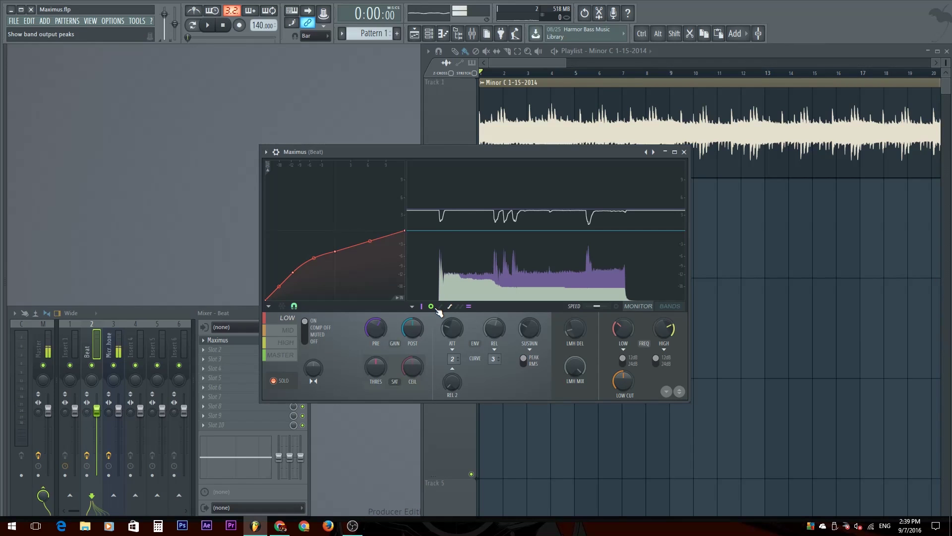
pyautogui.click(281, 354)
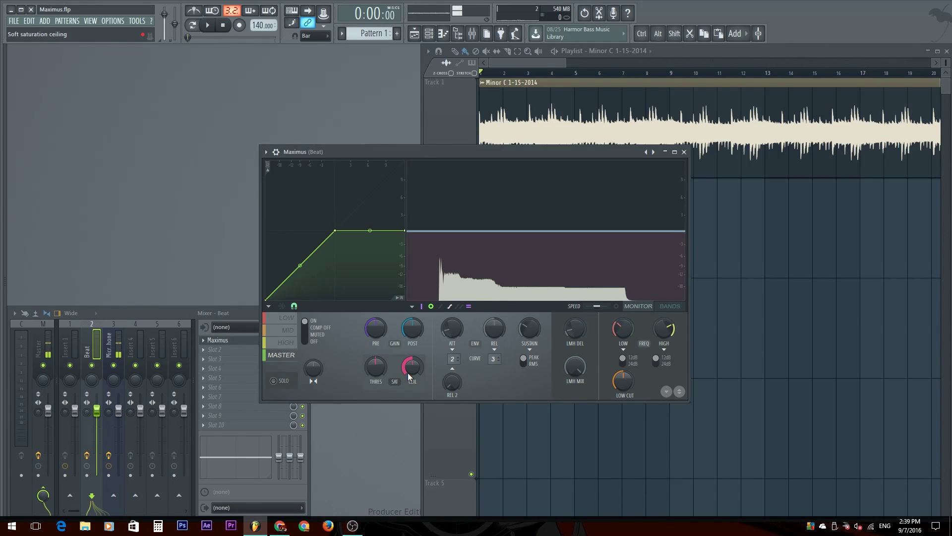
pyautogui.press('space')
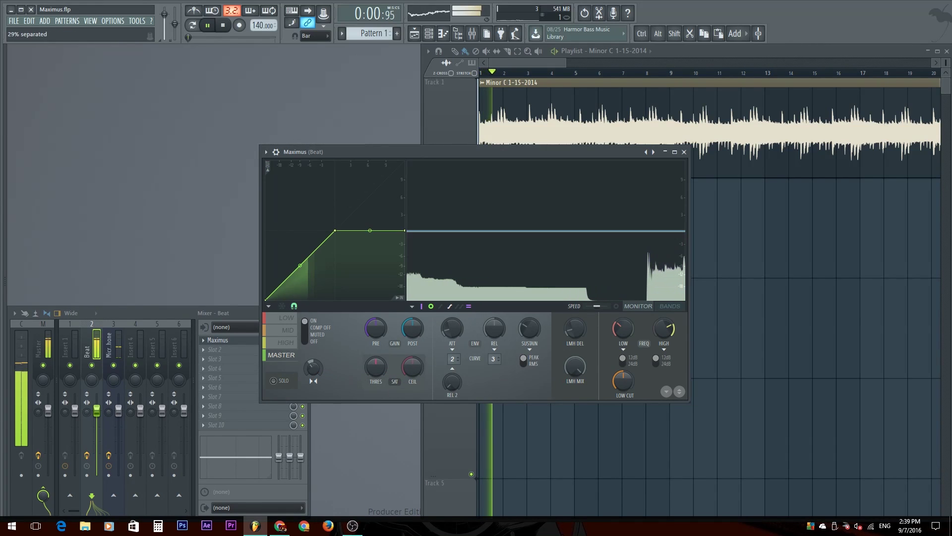
pyautogui.press('space')
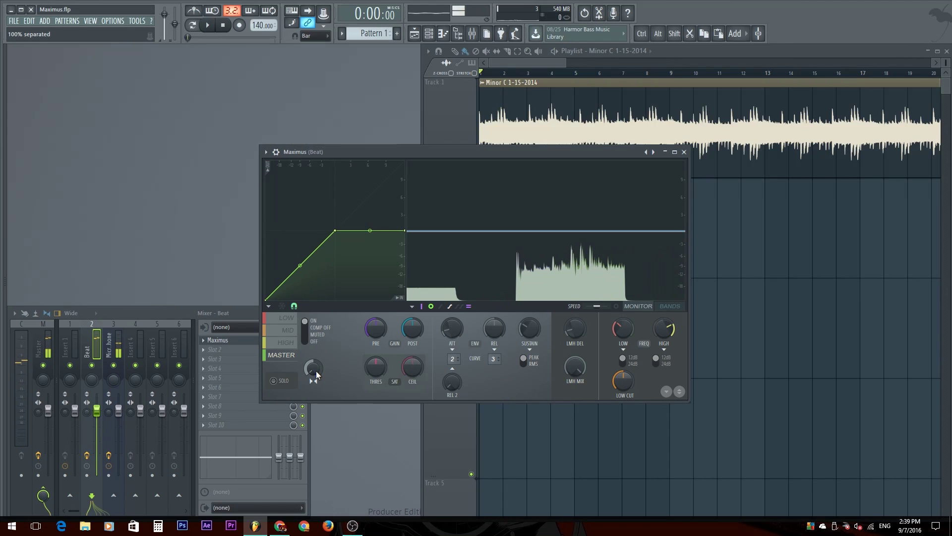
pyautogui.press('space')
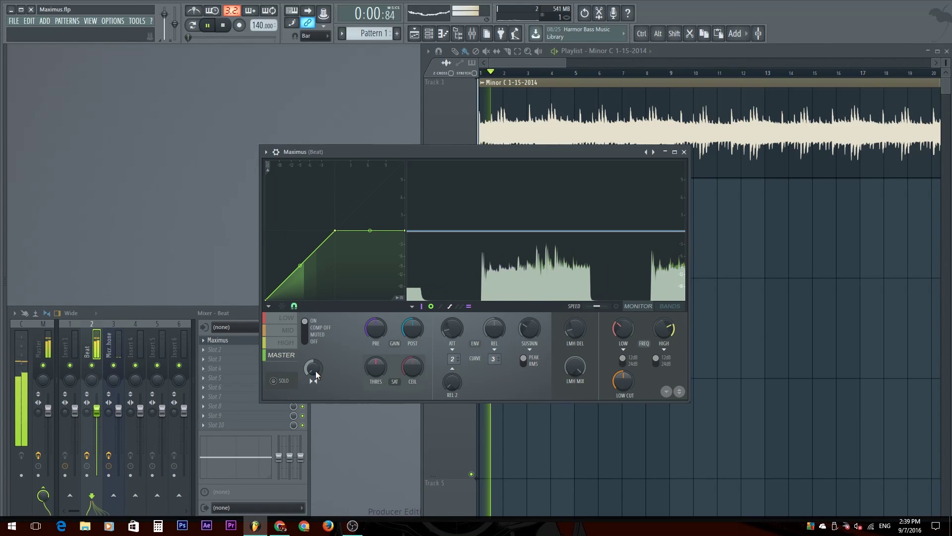
pyautogui.moveTo(316, 375)
pyautogui.mouseDown()
pyautogui.moveTo(316, 389)
pyautogui.moveTo(316, 377)
pyautogui.mouseUp()
pyautogui.press('space')
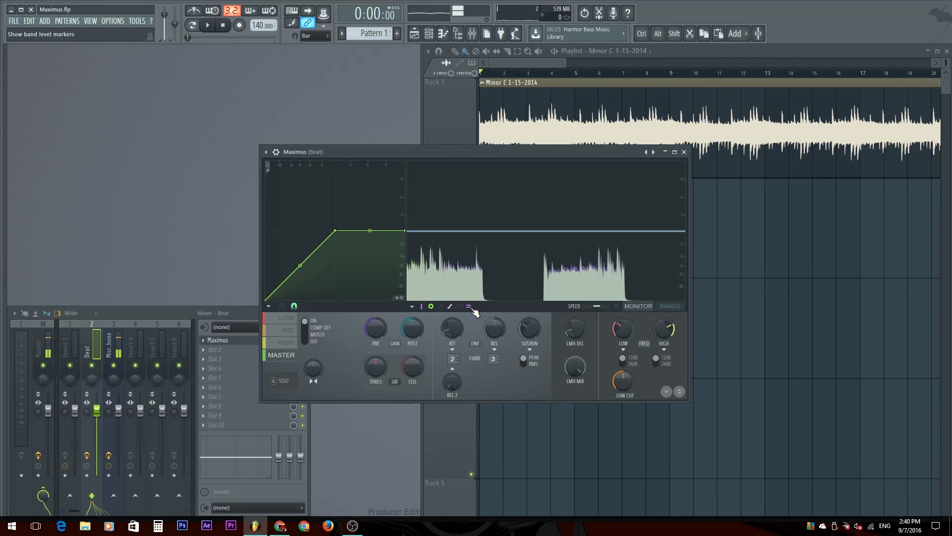
# Toggle the output and band input peak displays and adjust monitor SPEED while auditioning.
pyautogui.click(431, 306)
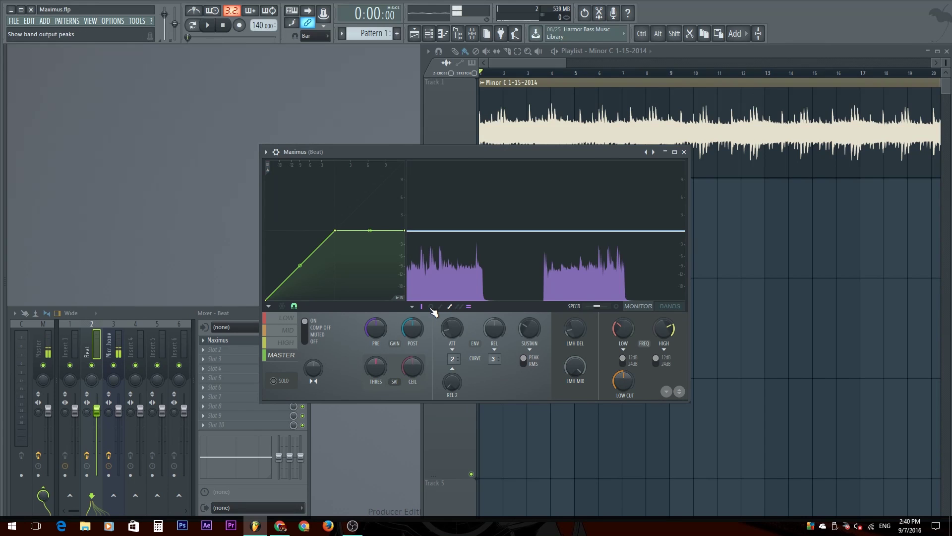
pyautogui.click(431, 307)
pyautogui.click(422, 307)
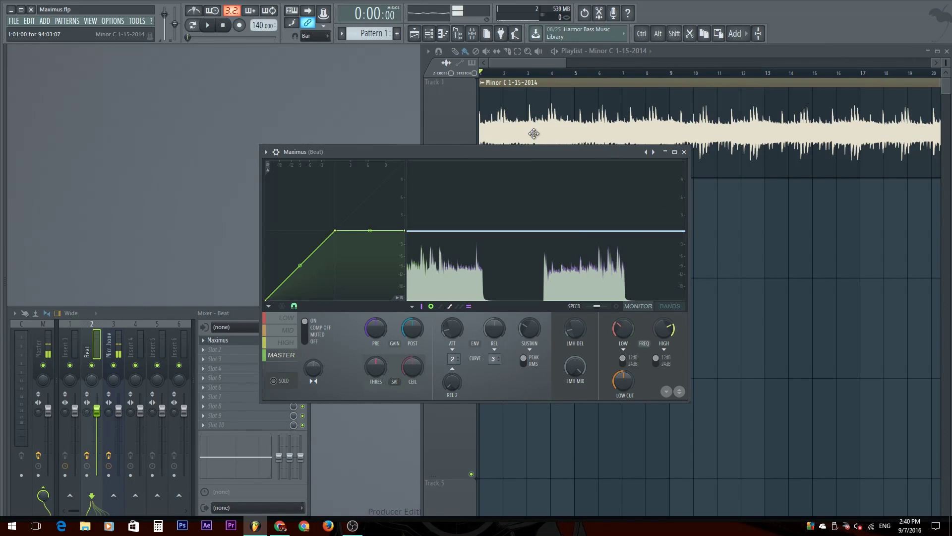
pyautogui.moveTo(527, 153); pyautogui.dragTo(526, 152)
pyautogui.press('space')
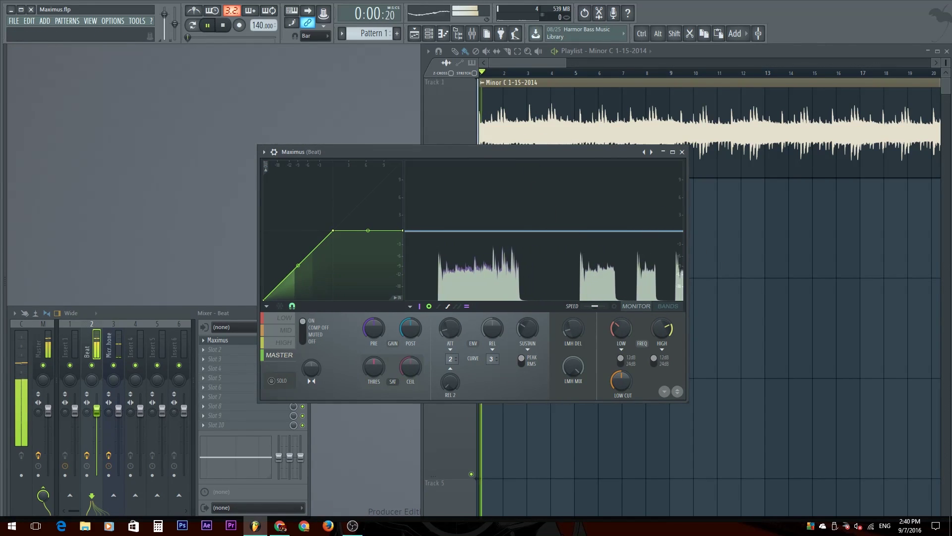
pyautogui.press('space')
pyautogui.press('space')
pyautogui.moveTo(599, 310); pyautogui.dragTo(609, 310)
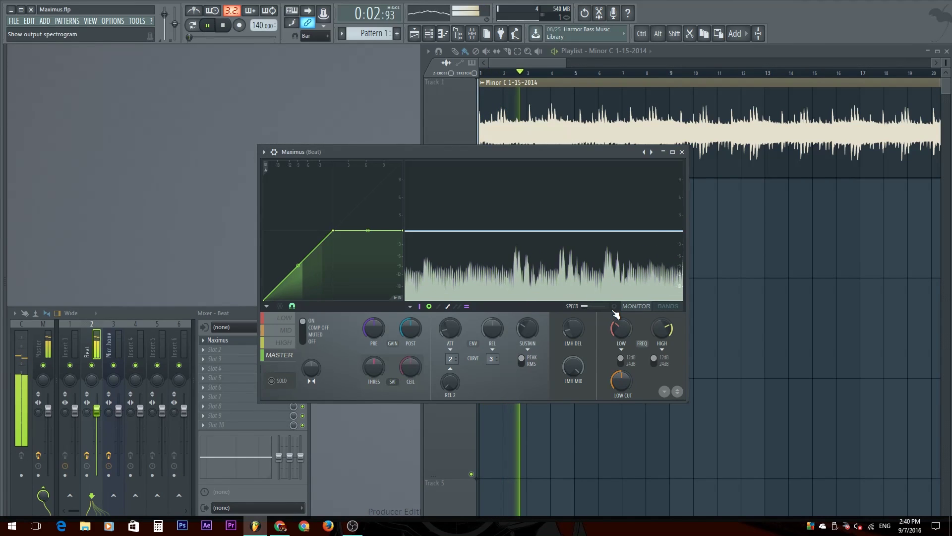
pyautogui.moveTo(610, 311); pyautogui.dragTo(600, 310)
pyautogui.press('space')
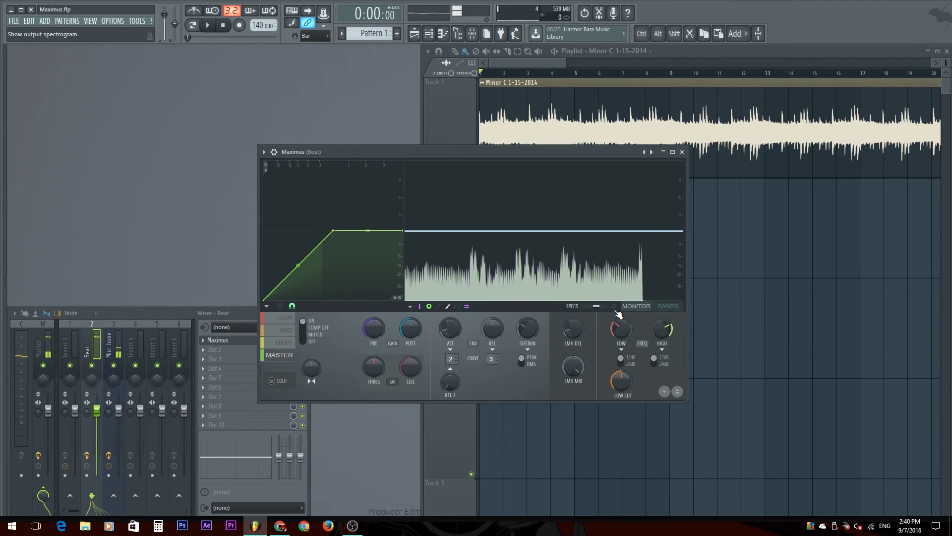
# Switch to the BANDS view, try the red output spectrogram during playback, then turn it off.
pyautogui.click(615, 307)
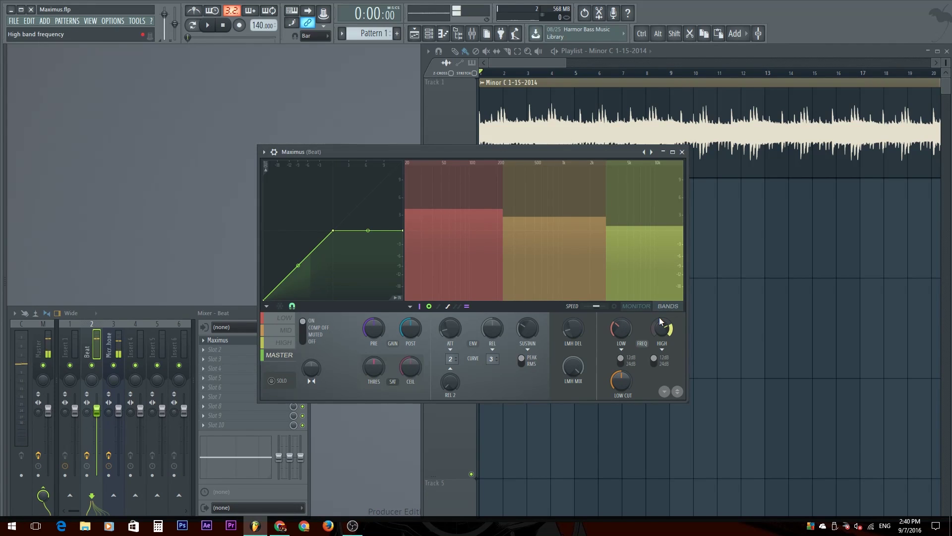
pyautogui.click(616, 307)
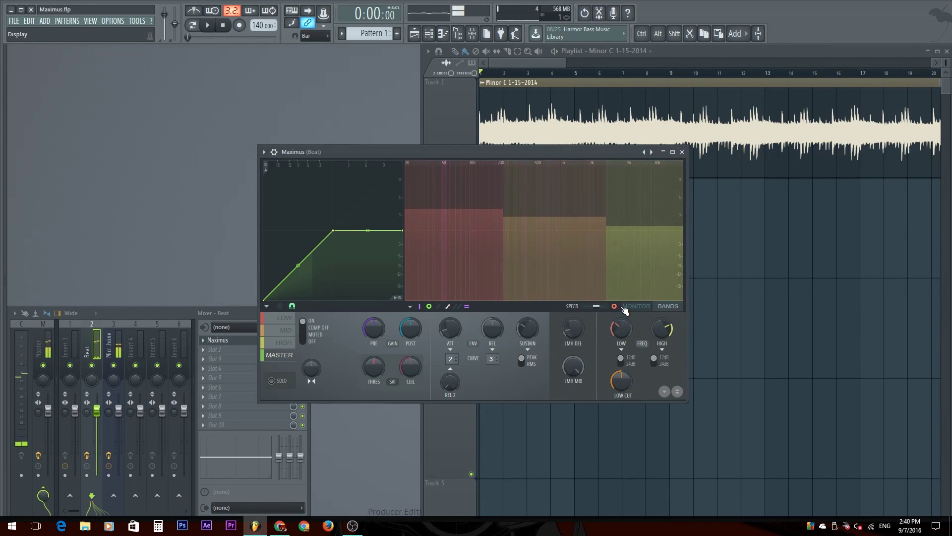
pyautogui.click(615, 307)
pyautogui.click(614, 307)
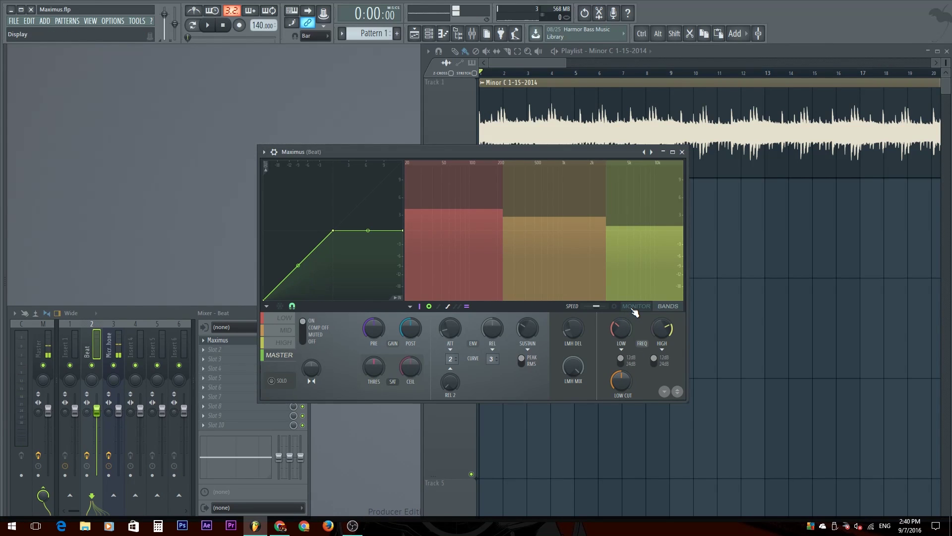
pyautogui.press('space')
pyautogui.click(615, 306)
pyautogui.click(615, 306)
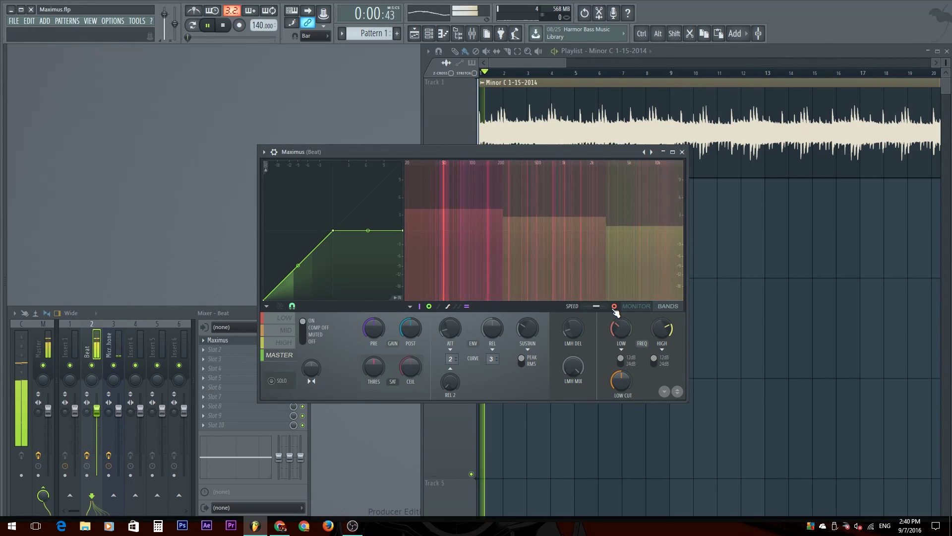
pyautogui.press('space')
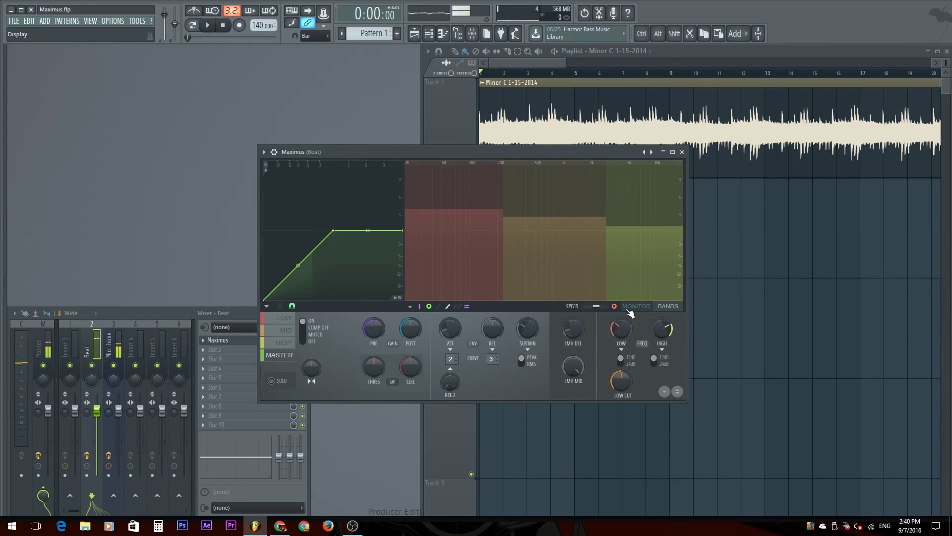
pyautogui.click(622, 308)
pyautogui.click(615, 307)
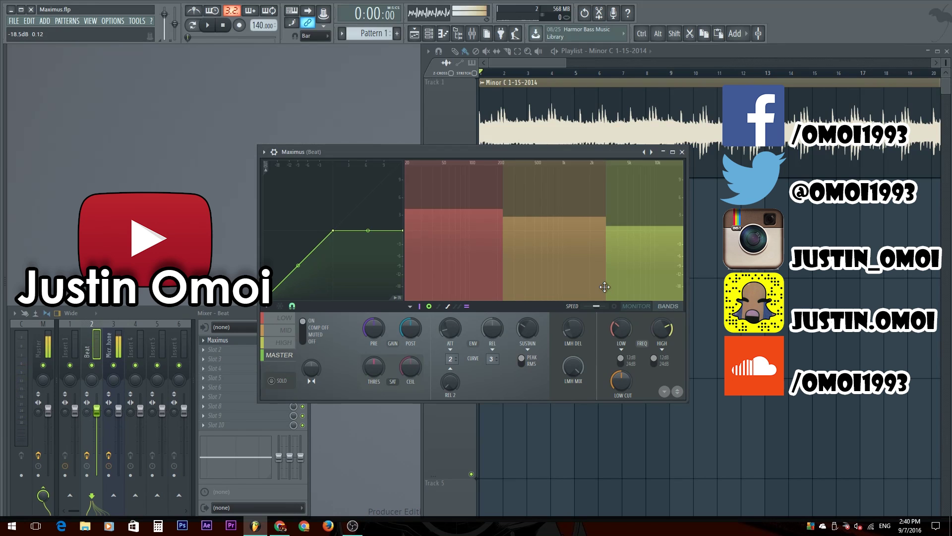